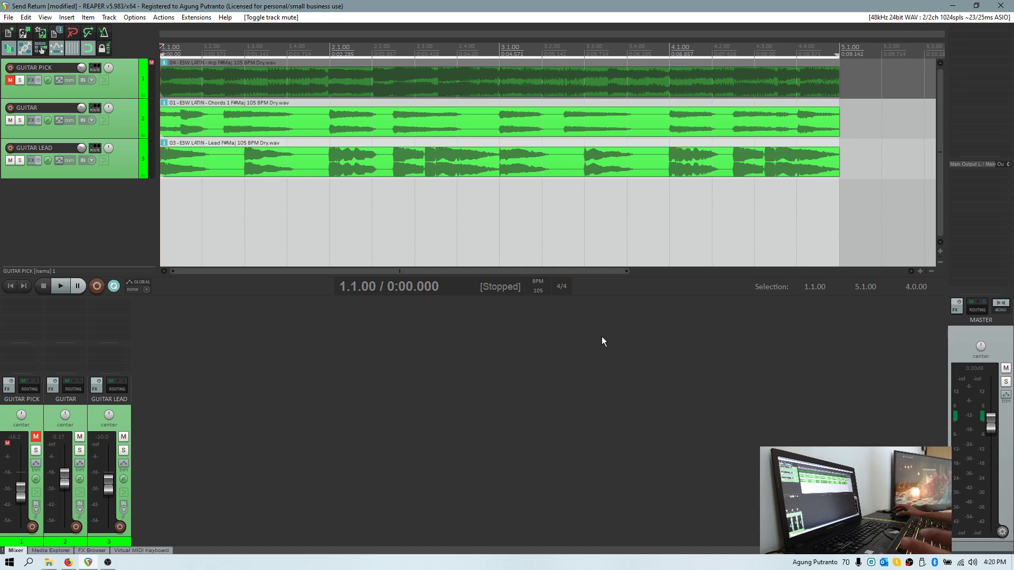
Add two new tracks below GUITAR LEAD and name them REVERB and DELAY
{"action": "double_click", "coordinate": [119, 220]}
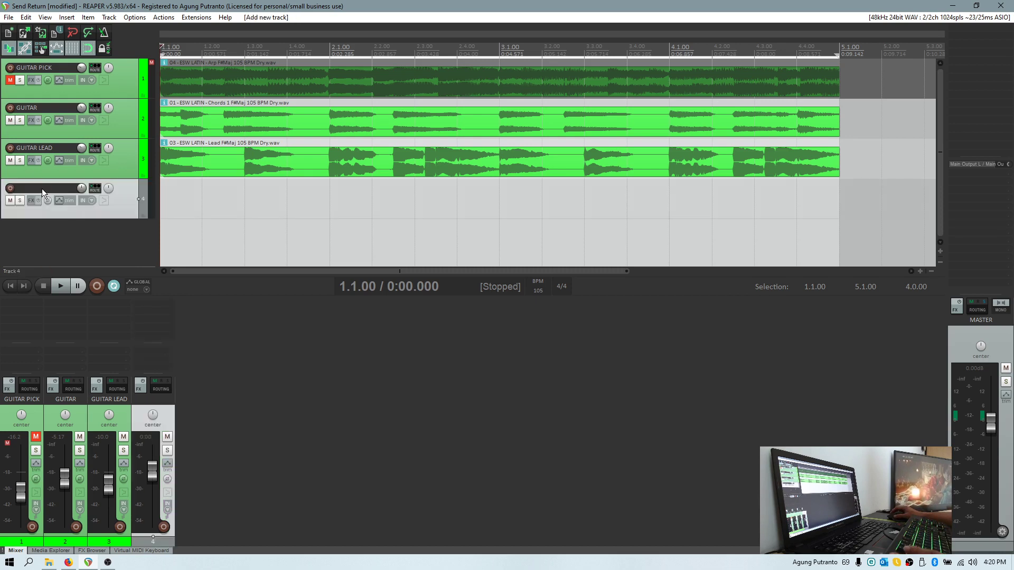
{"action": "type", "text": "REVERB"}
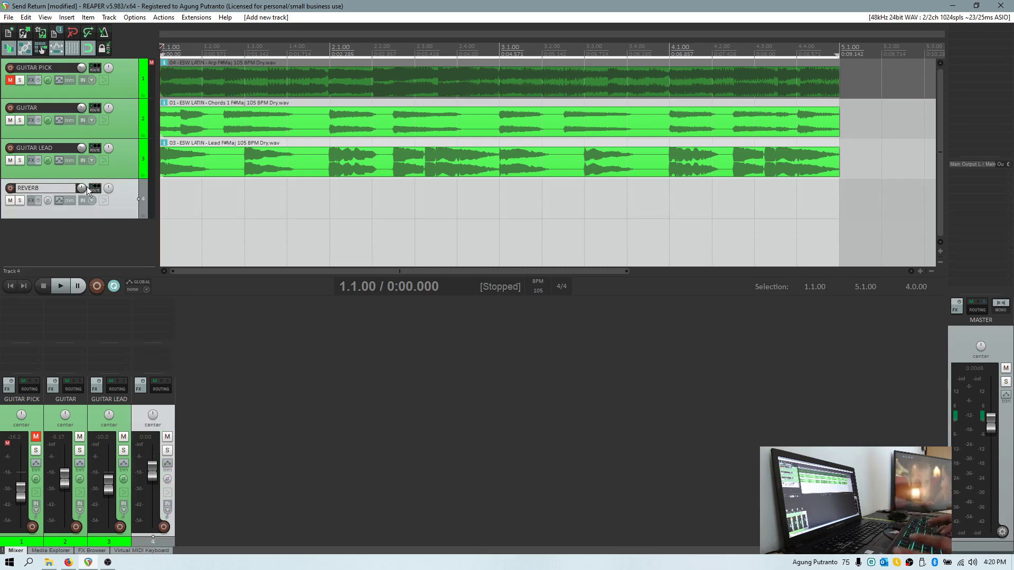
{"action": "key", "text": "Return"}
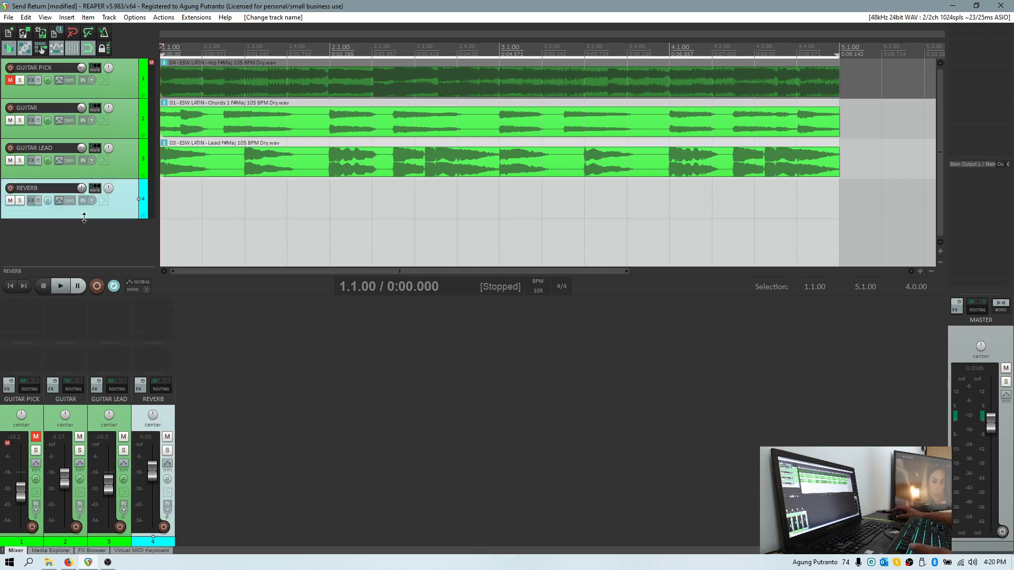
{"action": "double_click", "coordinate": [74, 237]}
{"action": "type", "text": "DELA"}
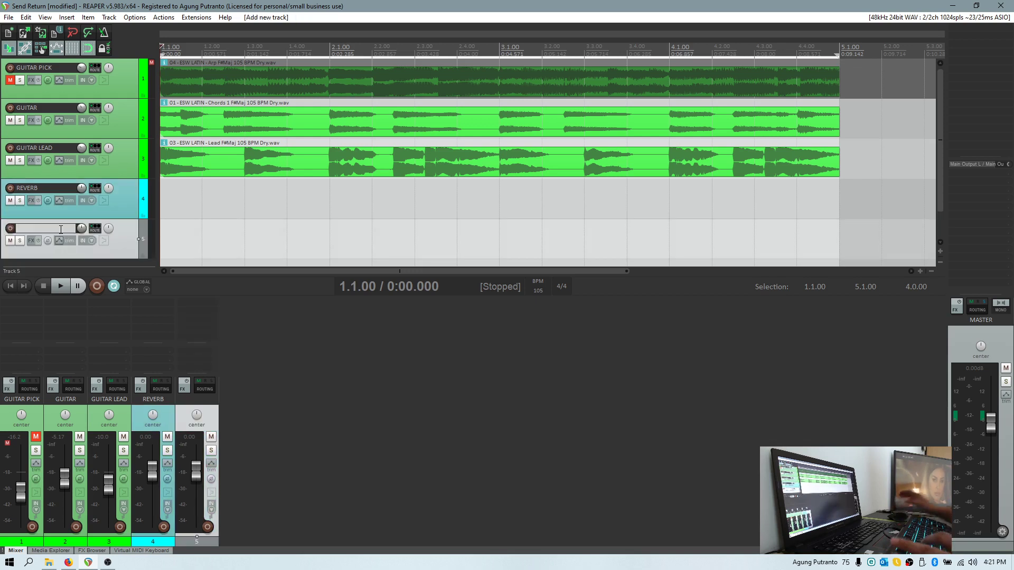
{"action": "type", "text": "Y"}
{"action": "key", "text": "Return"}
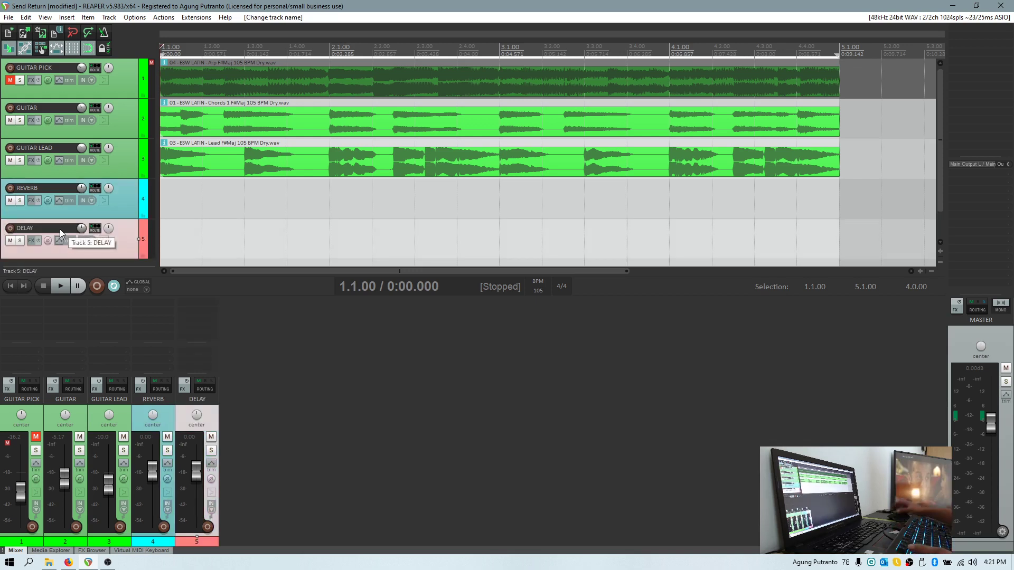
{"action": "left_click", "coordinate": [128, 192]}
{"action": "left_click", "coordinate": [122, 236]}
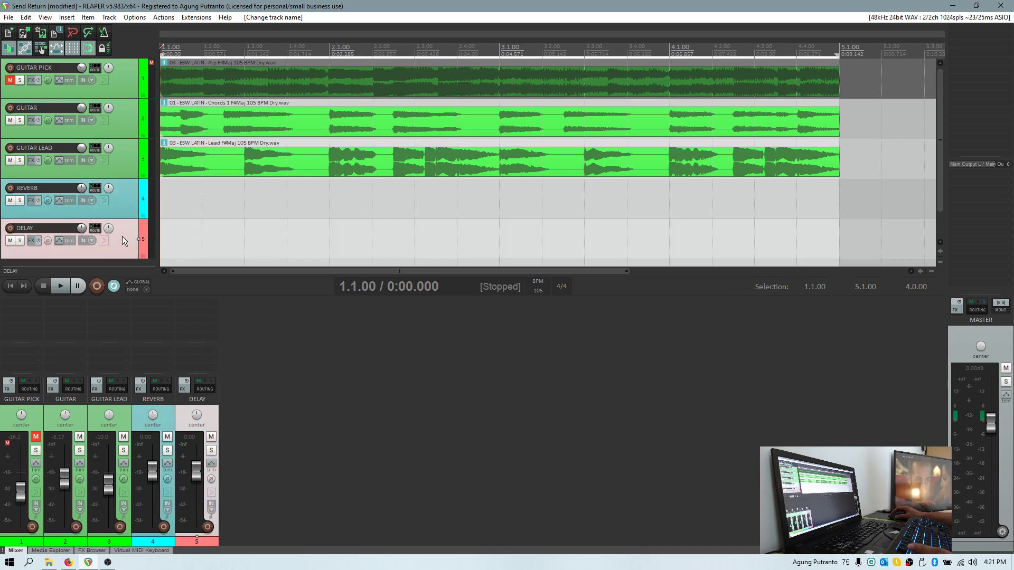
{"action": "left_click", "coordinate": [122, 201]}
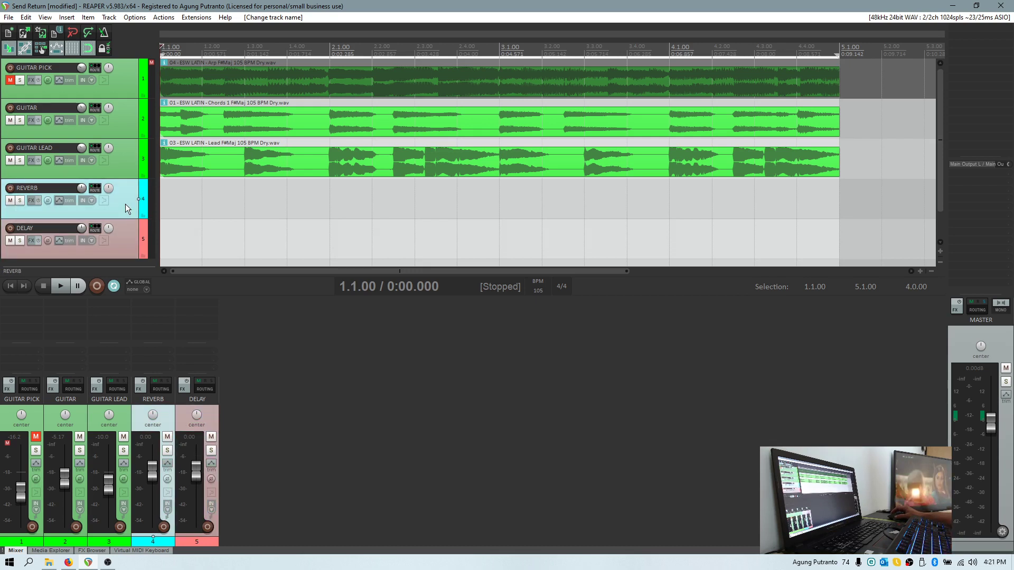
{"action": "left_click", "coordinate": [124, 232]}
{"action": "left_click", "coordinate": [126, 208]}
{"action": "left_click", "coordinate": [126, 239]}
{"action": "left_click", "coordinate": [126, 206]}
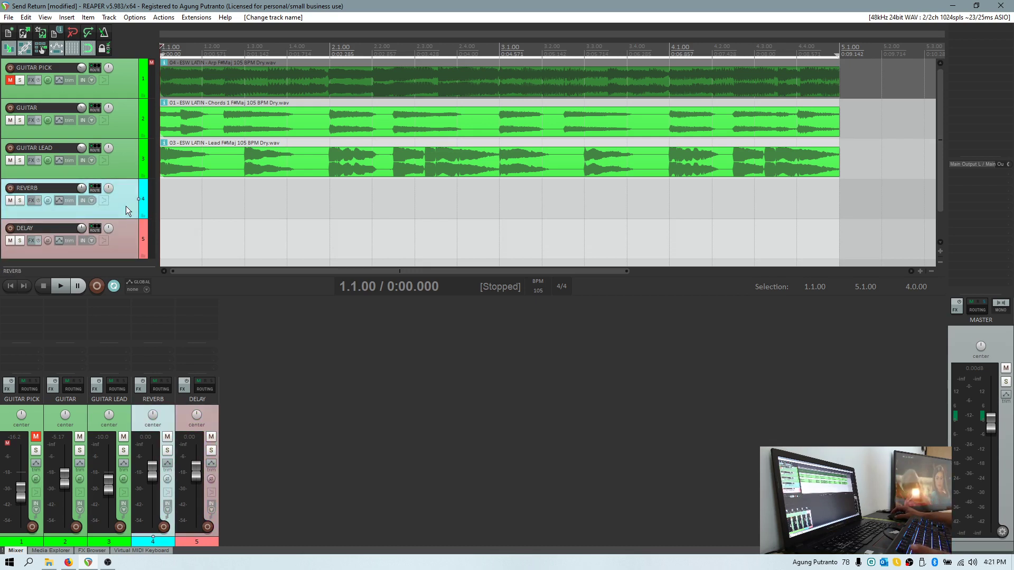
{"action": "left_click", "coordinate": [125, 240]}
{"action": "left_click", "coordinate": [122, 205]}
Solo the GUITAR track, play it back briefly and stop playback
{"action": "left_click", "coordinate": [20, 120]}
{"action": "key", "text": "space"}
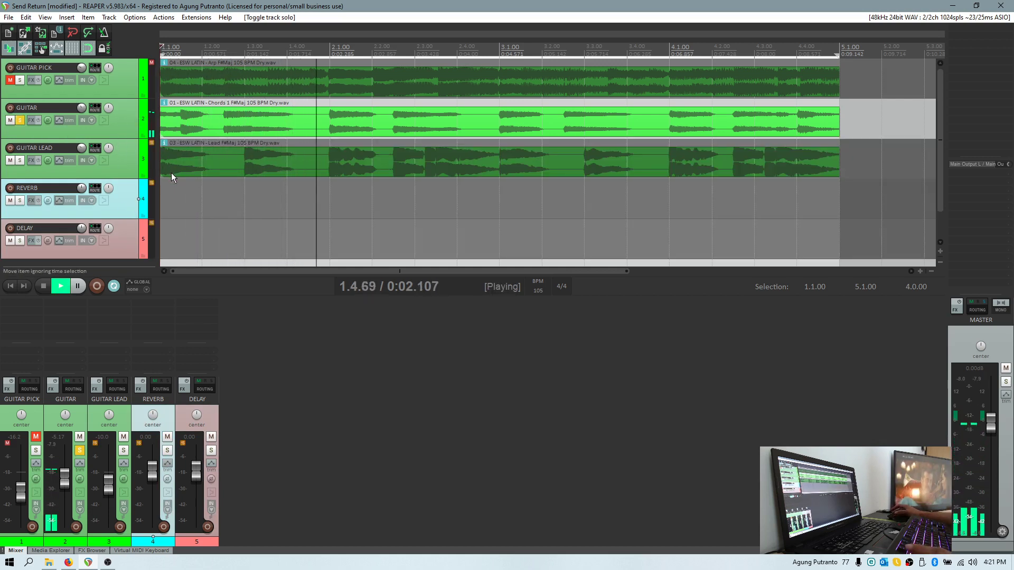
{"action": "key", "text": "space"}
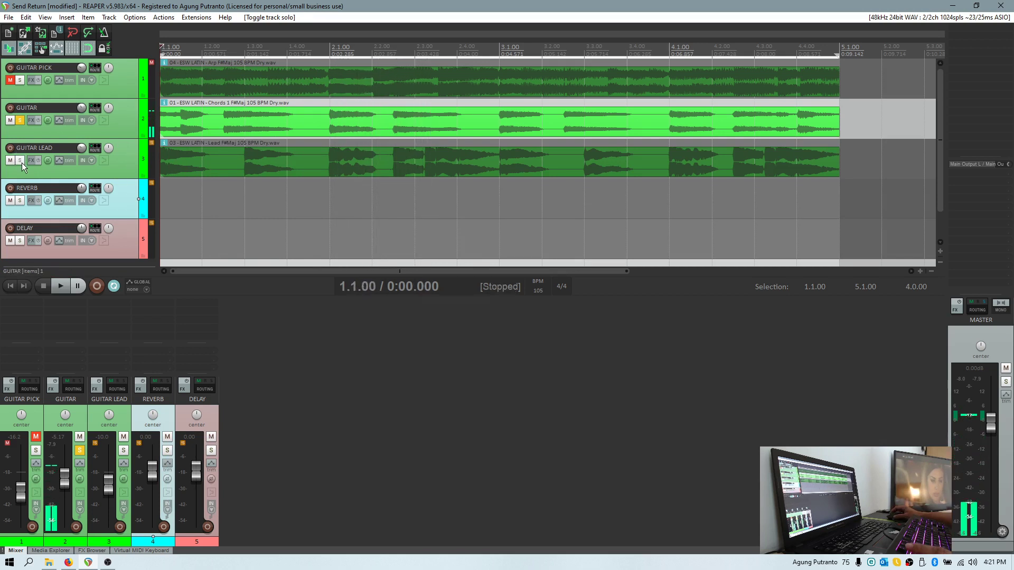
Switch the solo from GUITAR to GUITAR LEAD and start playback
{"action": "left_click", "coordinate": [20, 161]}
{"action": "left_click", "coordinate": [23, 119]}
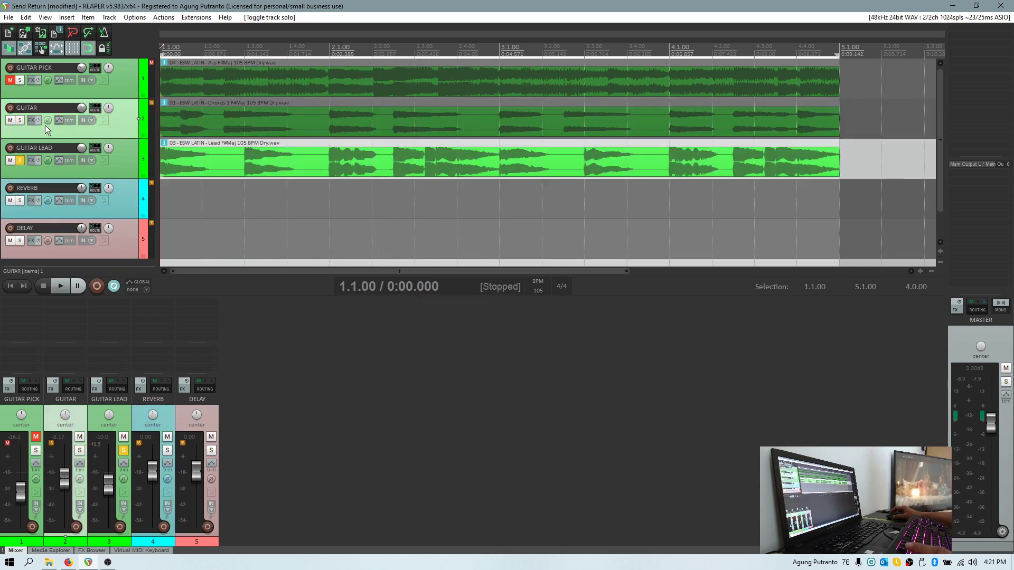
{"action": "key", "text": "space"}
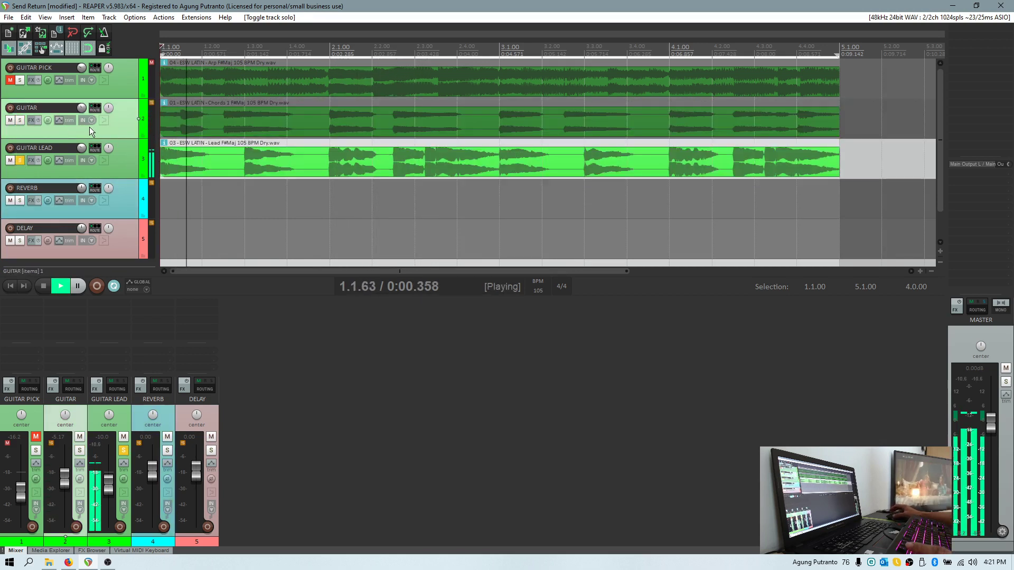
Solo GUITAR together with GUITAR LEAD to hear both, stop playback and clear both solos
{"action": "left_click", "coordinate": [20, 120]}
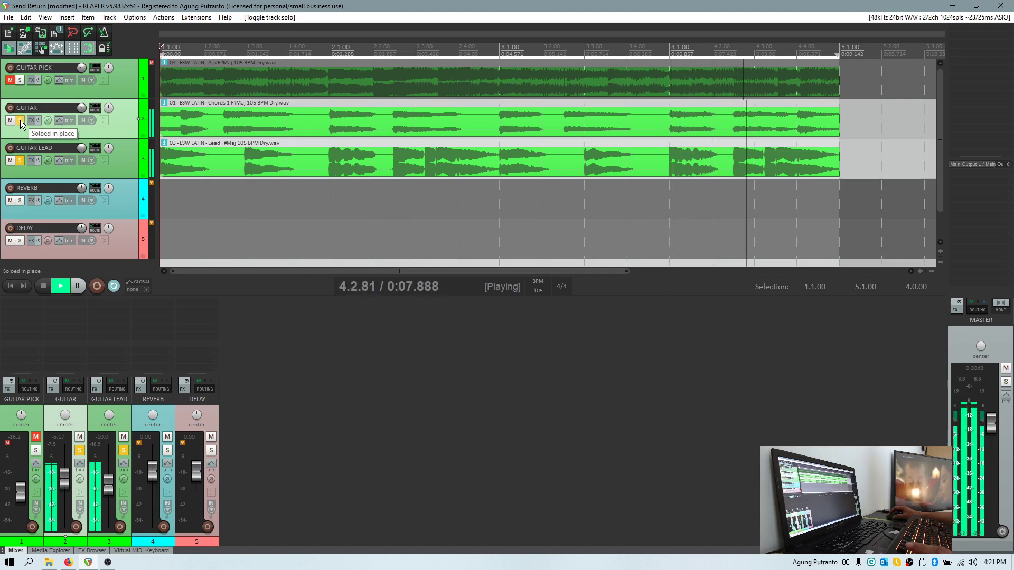
{"action": "key", "text": "space"}
{"action": "left_click", "coordinate": [20, 120]}
{"action": "left_click", "coordinate": [20, 160]}
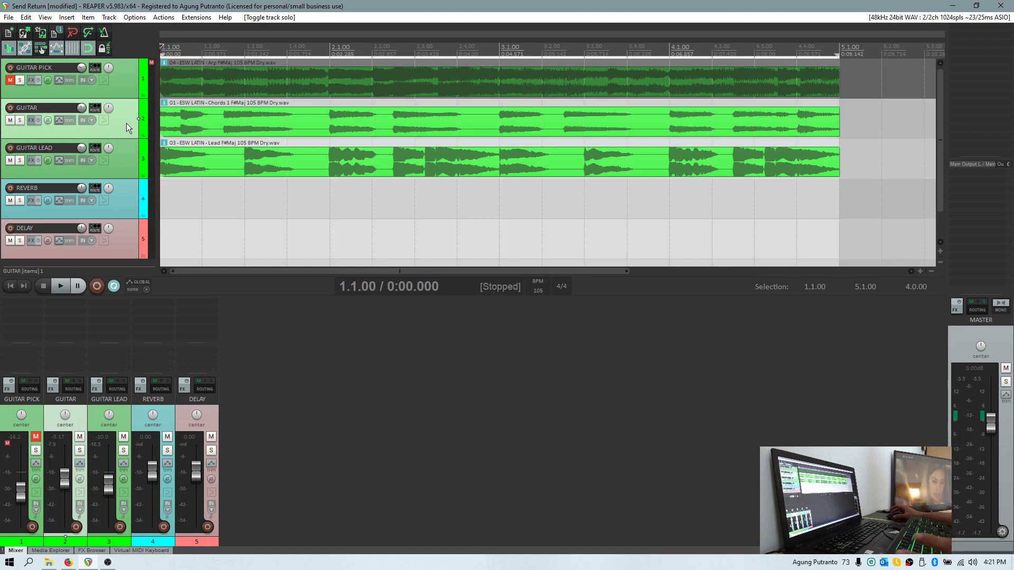
Find the ReaVerb plugin in the FX browser and add it to the REVERB track
{"action": "left_click", "coordinate": [125, 197]}
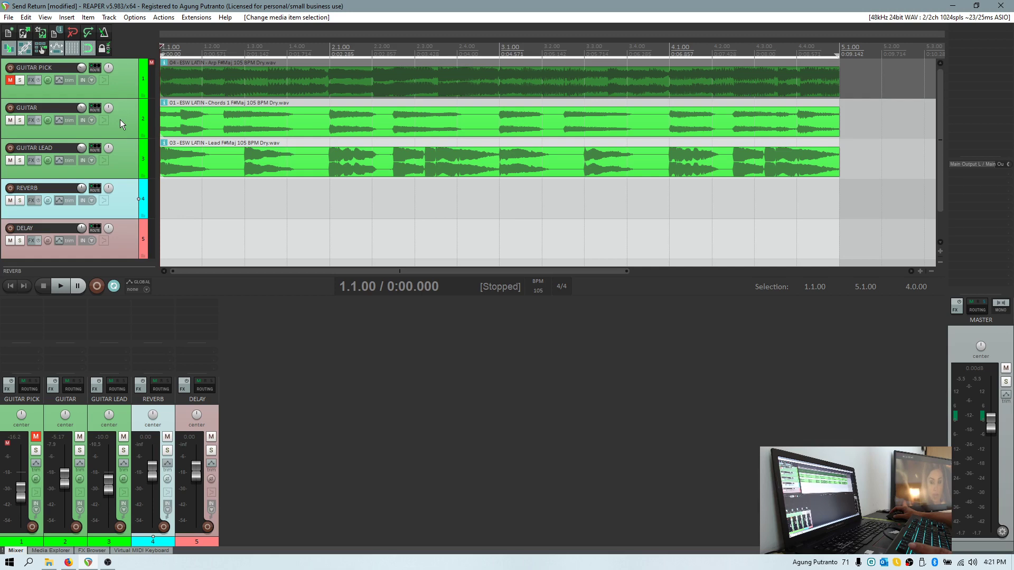
{"action": "key", "text": "ctrl+shift+f"}
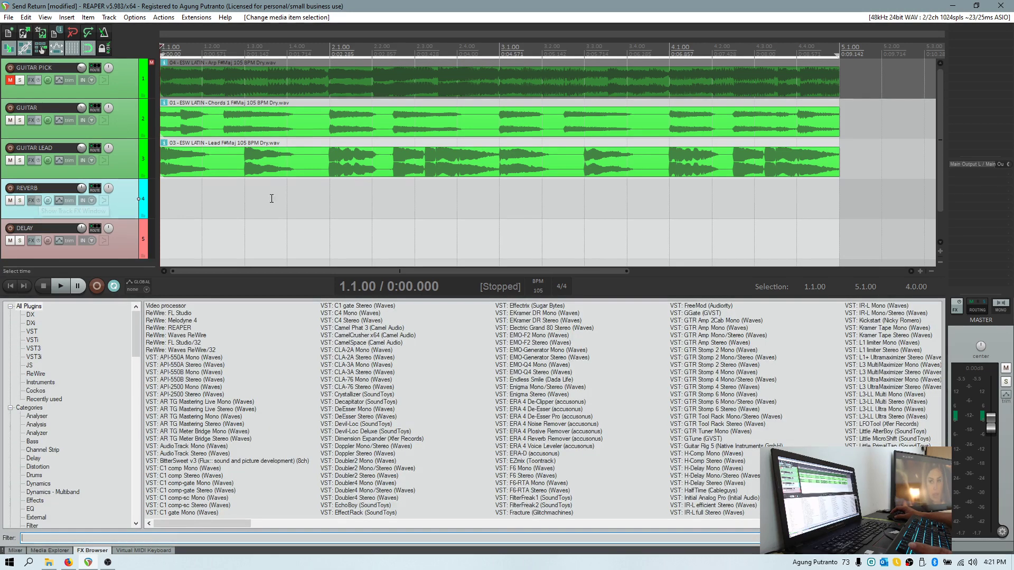
{"action": "type", "text": "reaverb"}
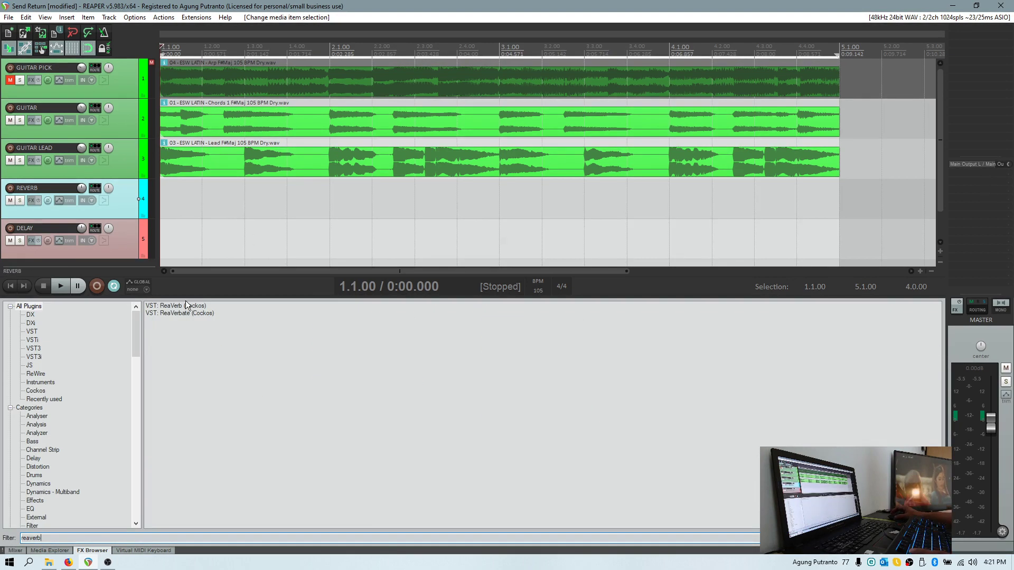
{"action": "double_click", "coordinate": [186, 307]}
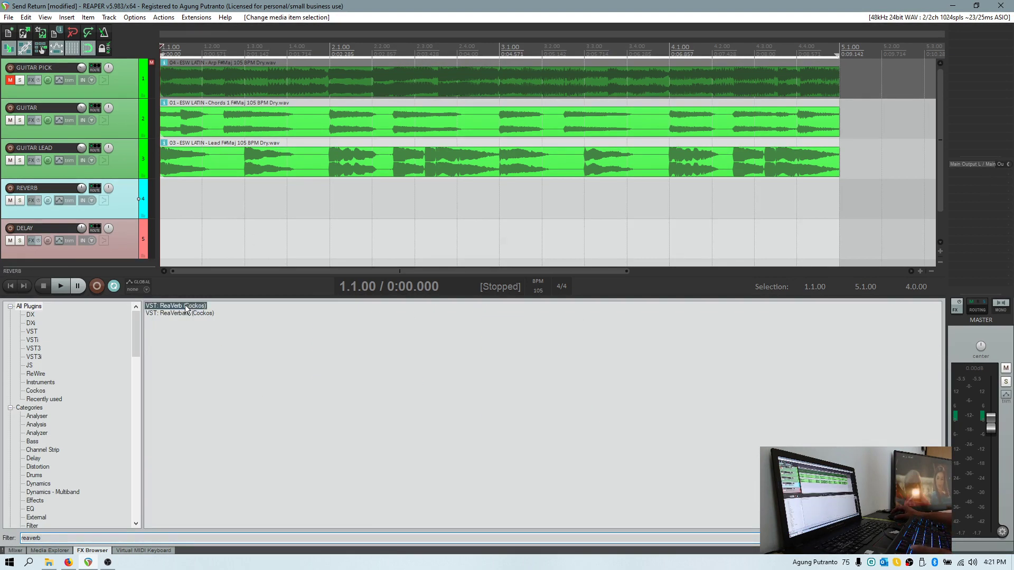
Load the sweetverbo preset in ReaVerb on the REVERB track and close the plugin window
{"action": "left_click_drag", "start_coordinate": [195, 34], "coordinate": [623, 131]}
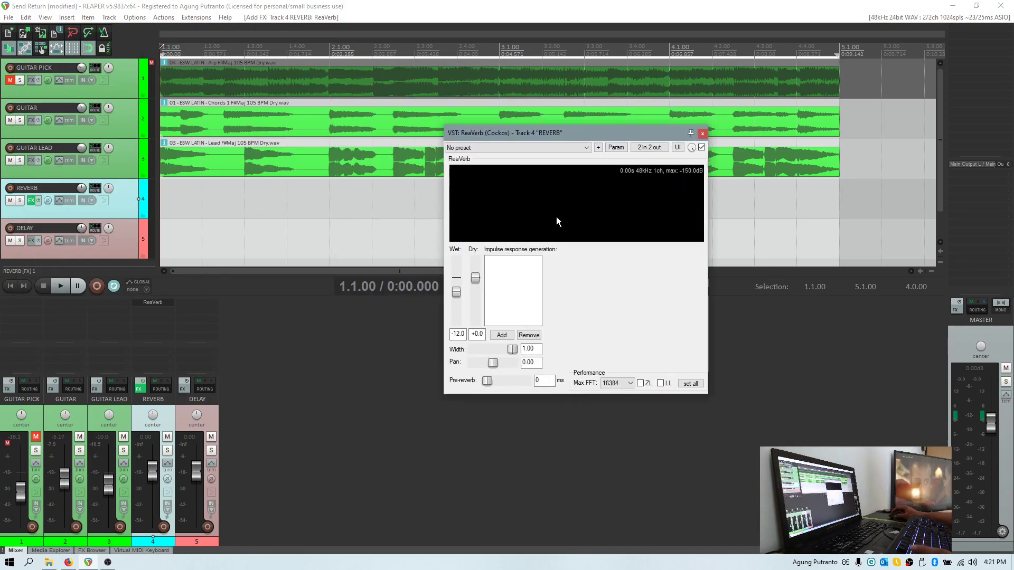
{"action": "left_click", "coordinate": [505, 148]}
{"action": "left_click", "coordinate": [478, 181]}
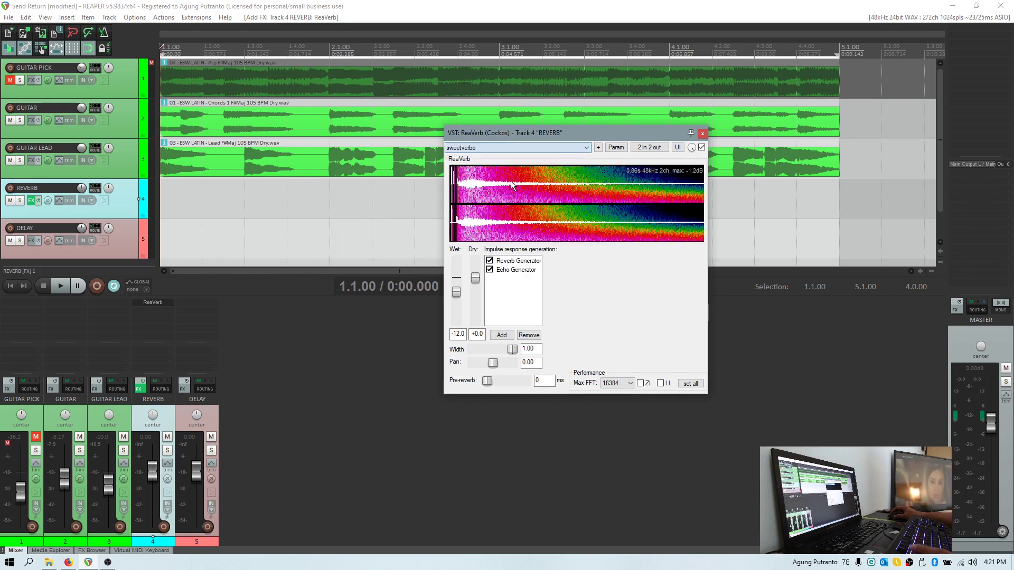
{"action": "left_click", "coordinate": [702, 134]}
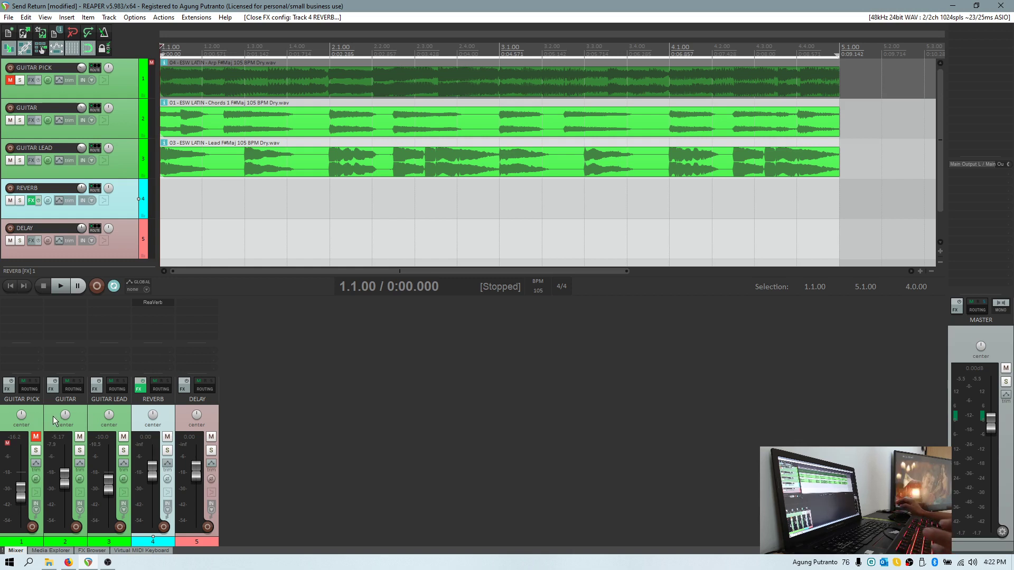
Create a send from the GUITAR track to the REVERB track and lower its level to about -8.15 dB
{"action": "left_click", "coordinate": [120, 117]}
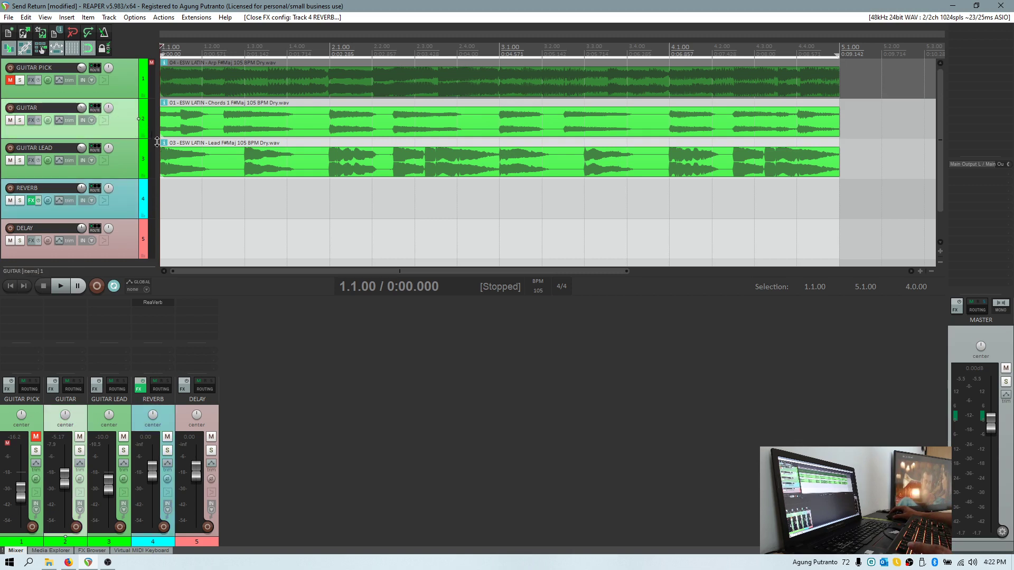
{"action": "left_click", "coordinate": [132, 209]}
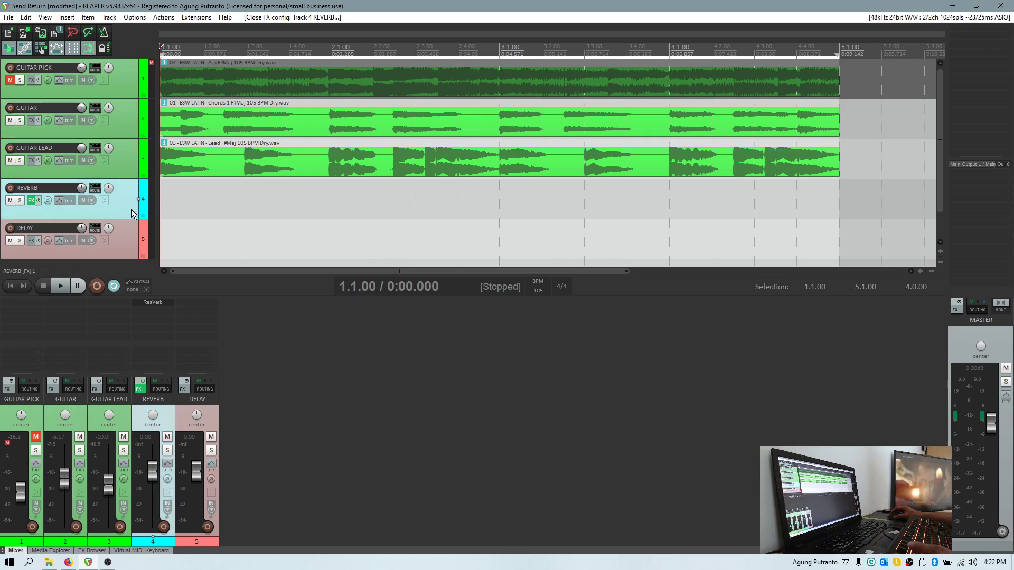
{"action": "left_click", "coordinate": [131, 112]}
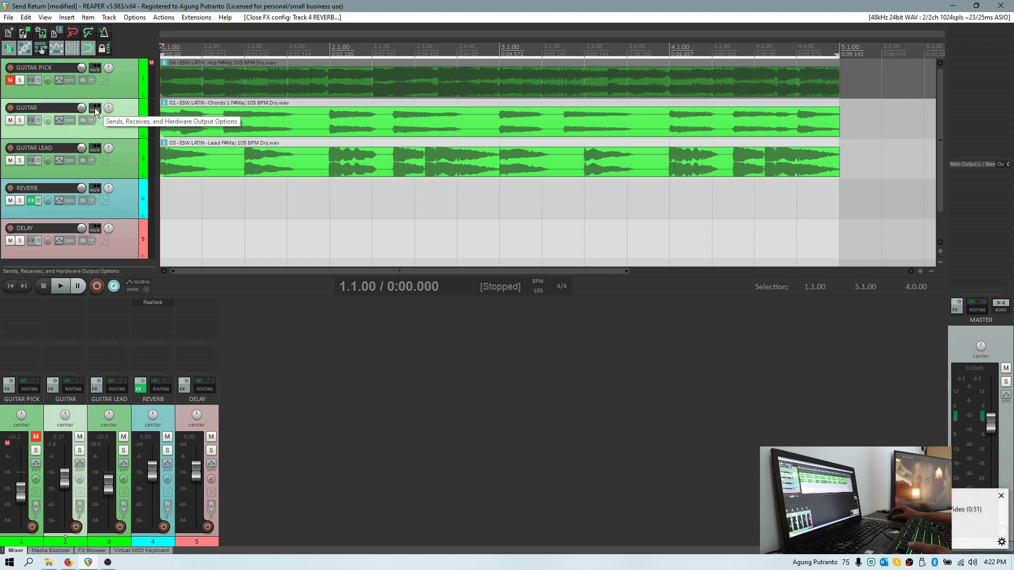
{"action": "left_click_drag", "start_coordinate": [95, 109], "coordinate": [119, 199]}
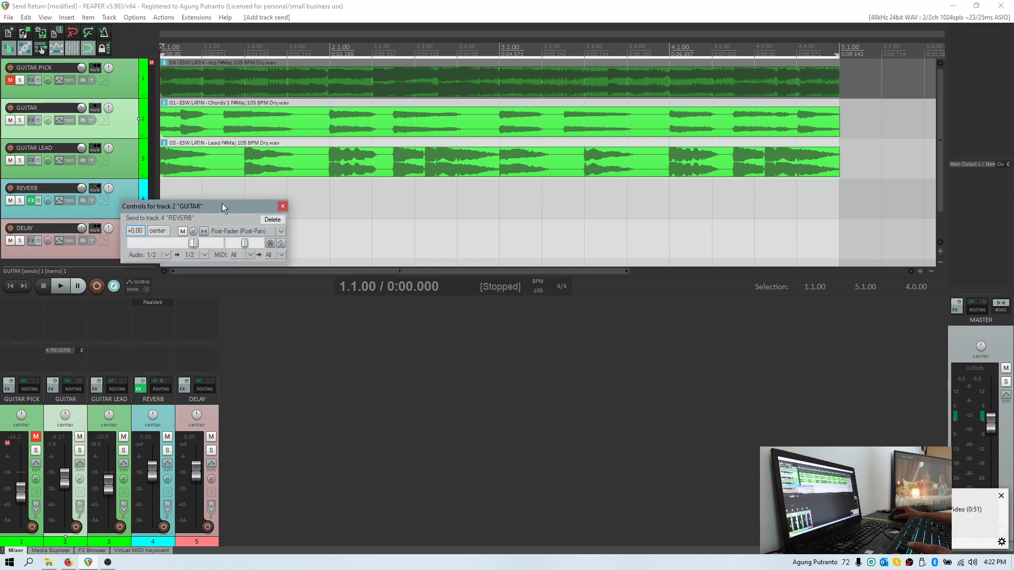
{"action": "left_click_drag", "start_coordinate": [222, 206], "coordinate": [294, 174]}
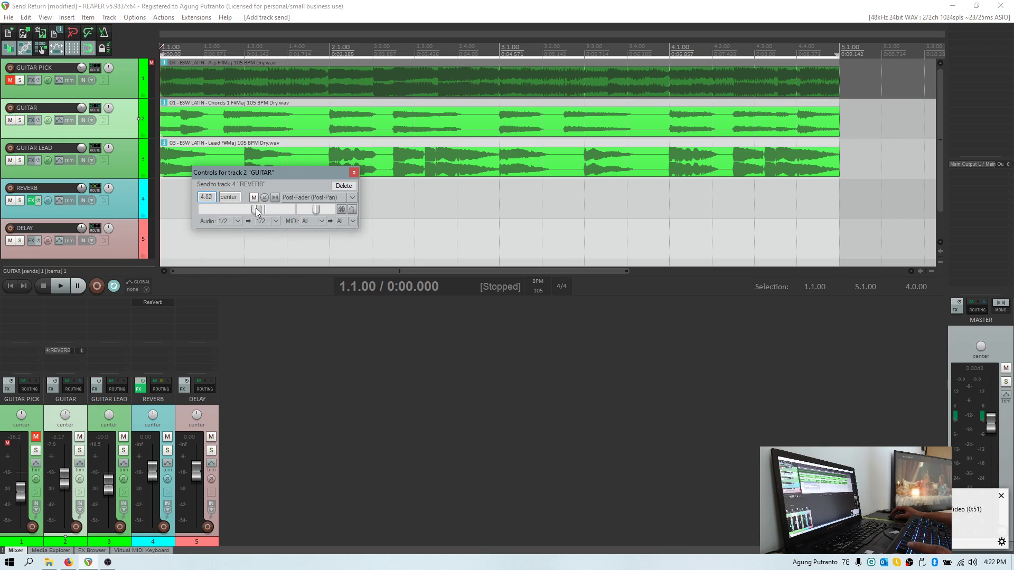
{"action": "left_click_drag", "start_coordinate": [256, 210], "coordinate": [214, 215]}
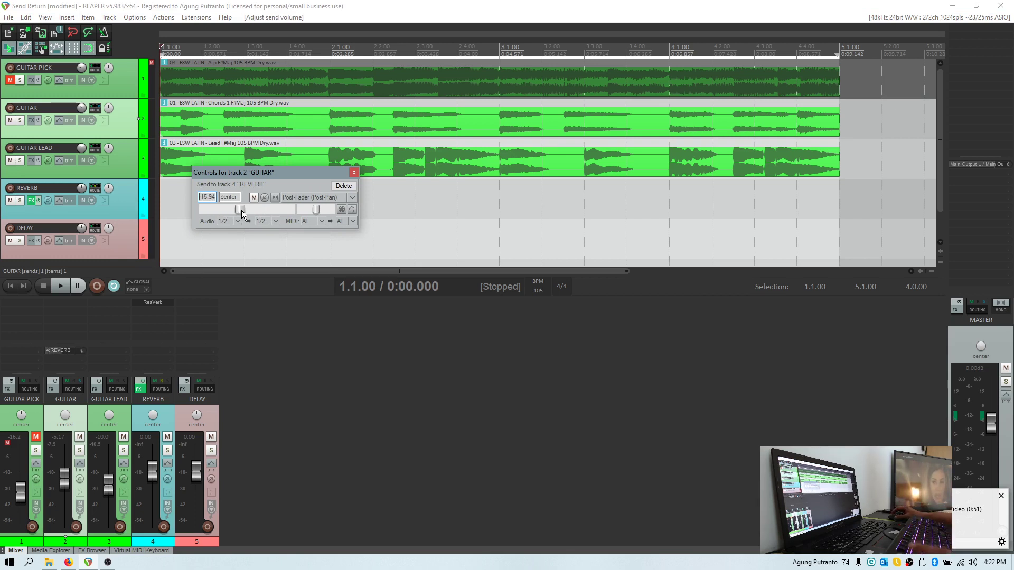
{"action": "mouse_move", "coordinate": [242, 210]}
{"action": "left_mouse_down"}
{"action": "mouse_move", "coordinate": [225, 212]}
{"action": "mouse_move", "coordinate": [249, 211]}
{"action": "left_mouse_up"}
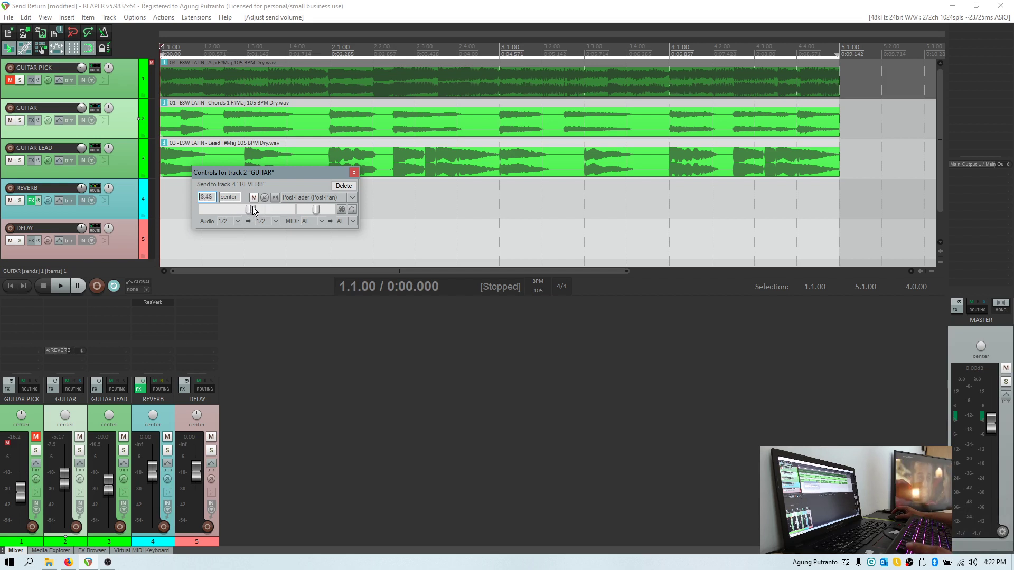
{"action": "left_click_drag", "start_coordinate": [274, 171], "coordinate": [333, 178]}
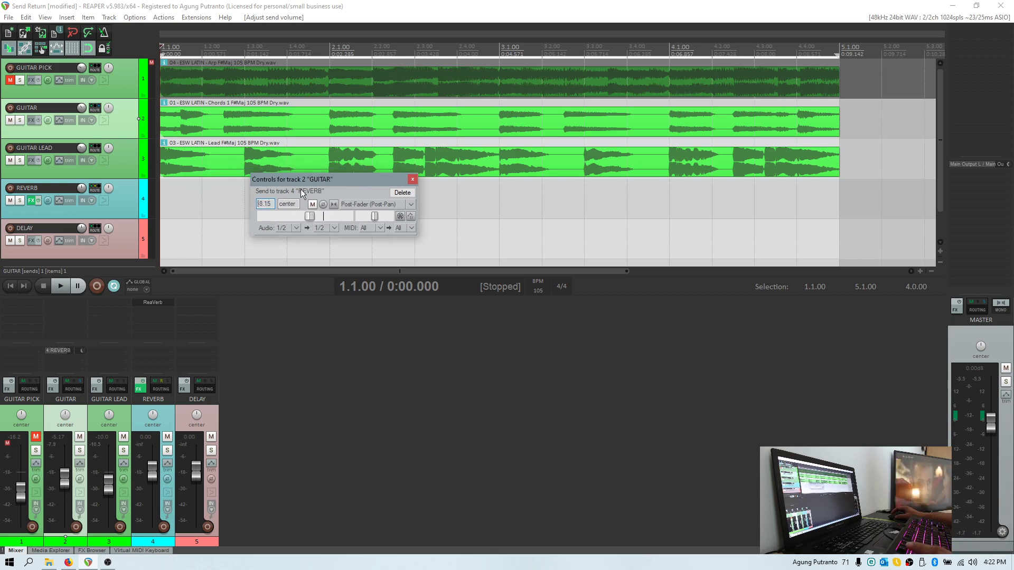
Solo the GUITAR track, open its routing window and play back briefly to hear the reverb send
{"action": "left_click", "coordinate": [19, 120]}
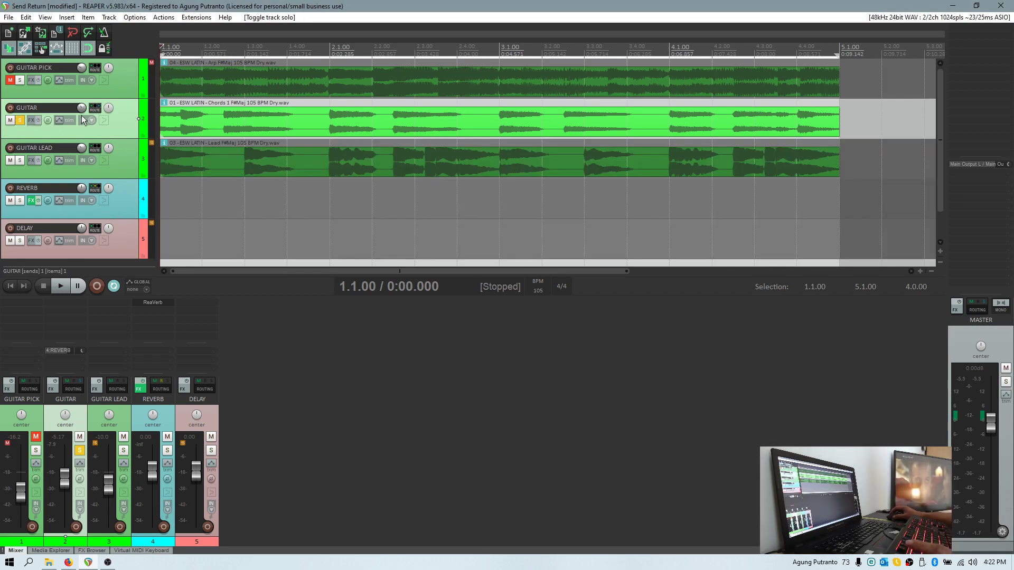
{"action": "left_click", "coordinate": [95, 109]}
{"action": "left_click_drag", "start_coordinate": [345, 107], "coordinate": [426, 138]}
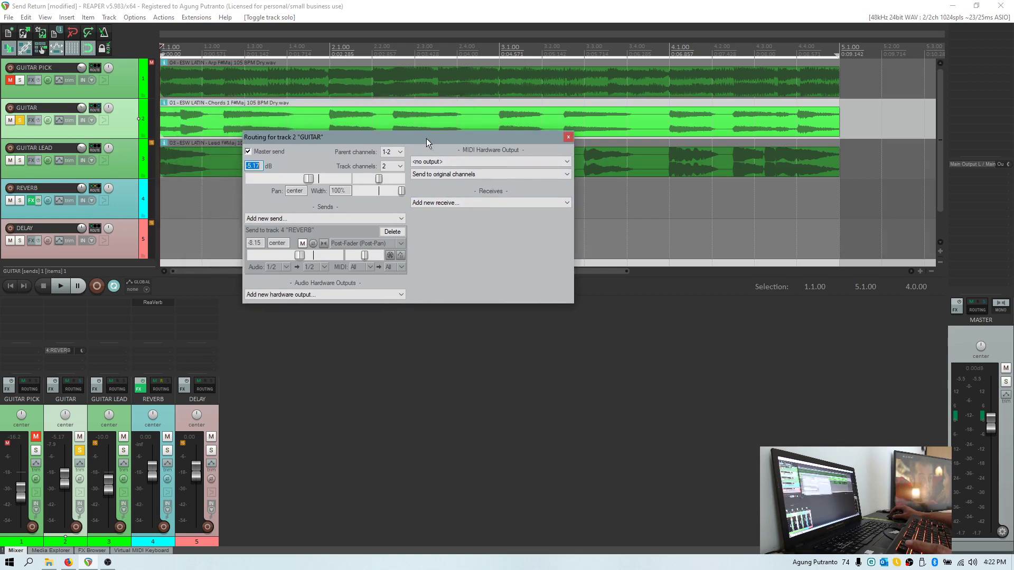
{"action": "key", "text": "space"}
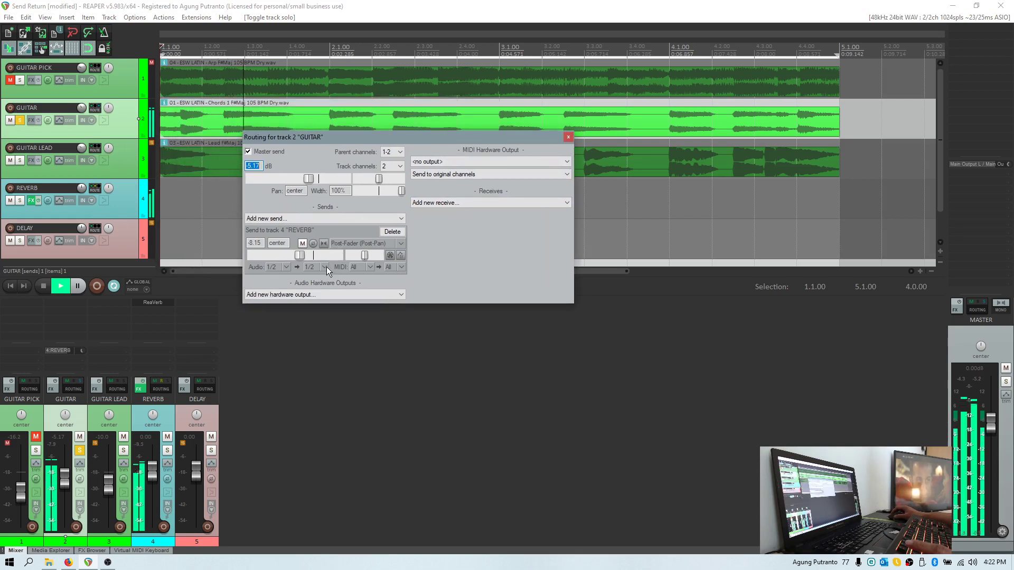
{"action": "key", "text": "space"}
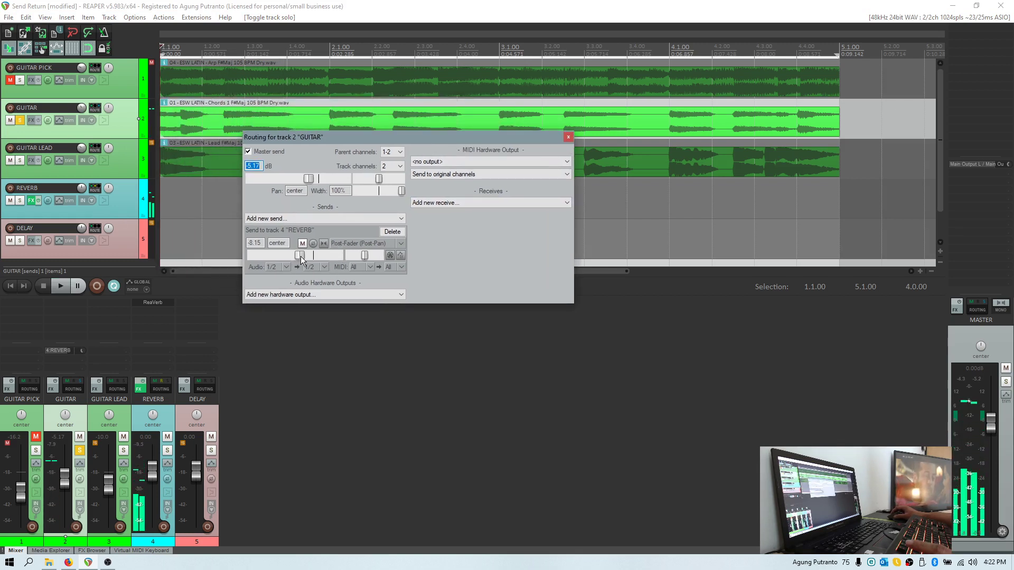
Set GUITAR's send to REVERB to about -10.03 dB during playback and close the routing window
{"action": "key", "text": "space"}
{"action": "mouse_move", "coordinate": [300, 256]}
{"action": "left_mouse_down"}
{"action": "mouse_move", "coordinate": [246, 254]}
{"action": "mouse_move", "coordinate": [296, 255]}
{"action": "left_mouse_up"}
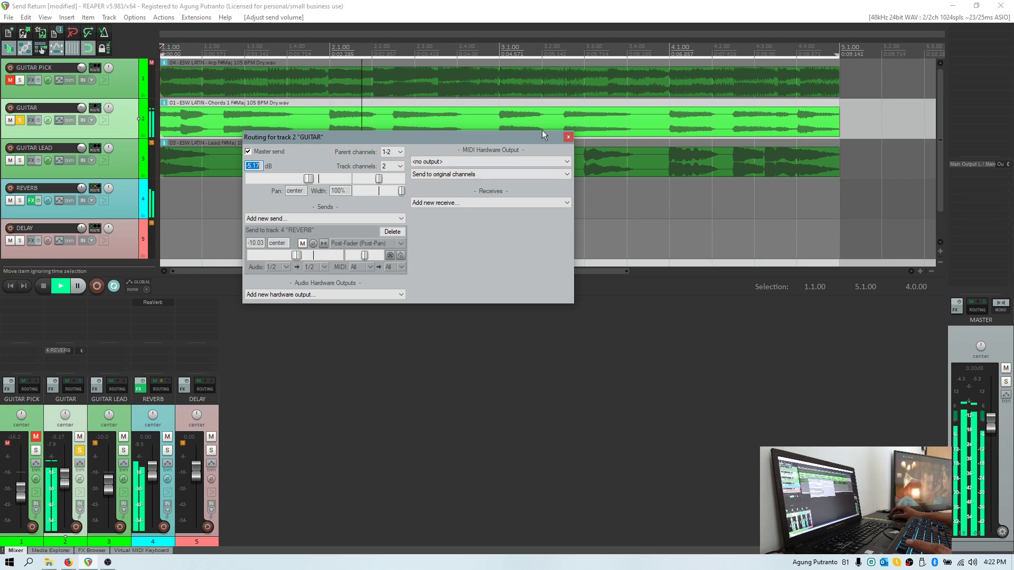
{"action": "left_click", "coordinate": [568, 137]}
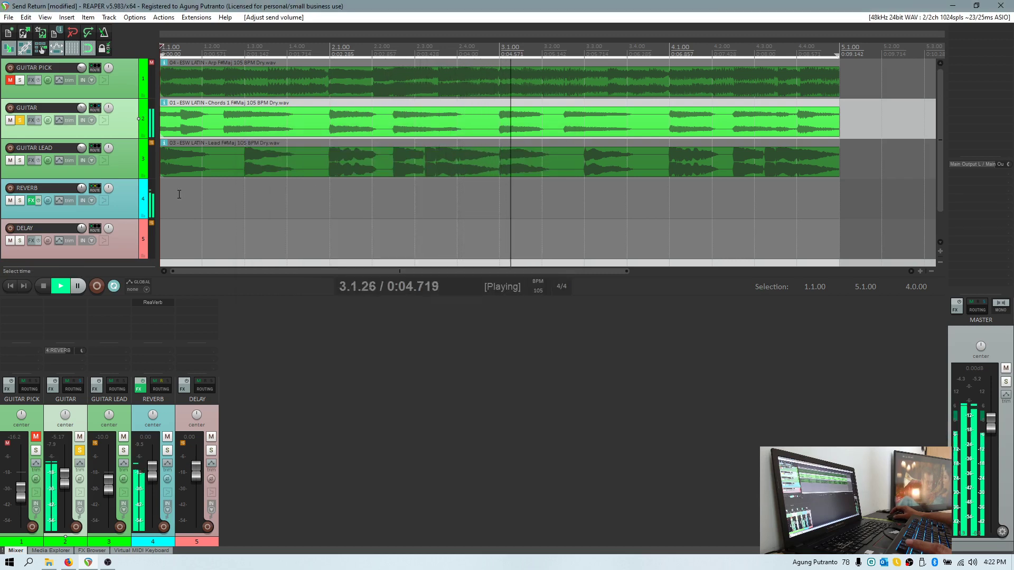
Stop playback and unsolo the GUITAR track
{"action": "key", "text": "space"}
{"action": "left_click", "coordinate": [20, 121]}
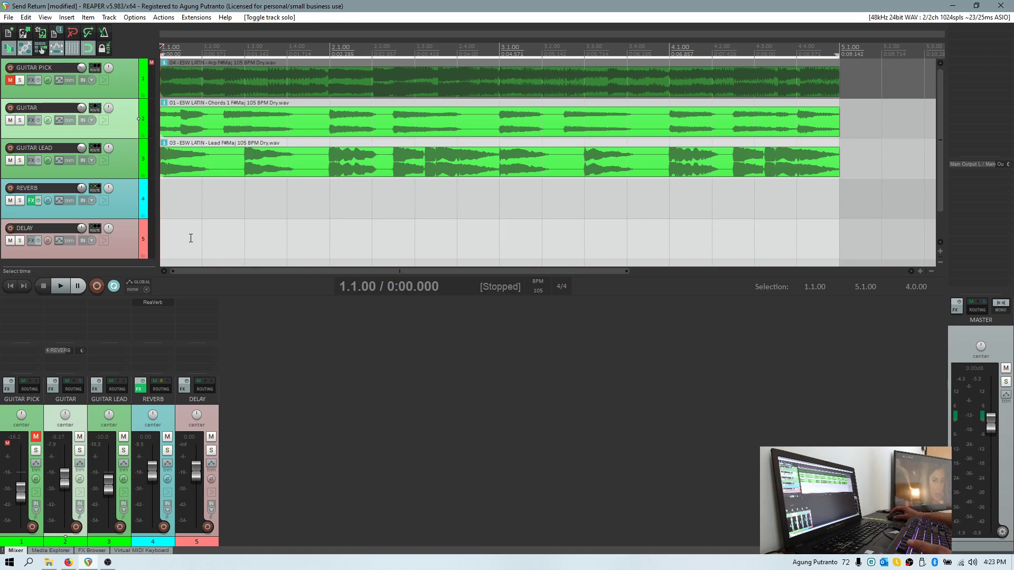
Find the ReaDelay plugin and add it to the DELAY track
{"action": "left_click", "coordinate": [129, 245]}
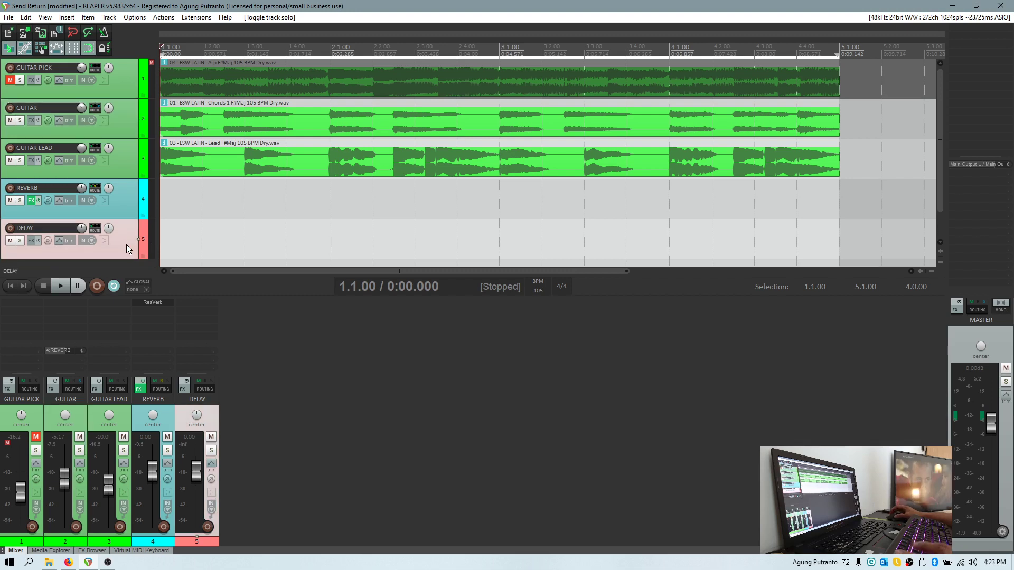
{"action": "key", "text": "ctrl+alt+f"}
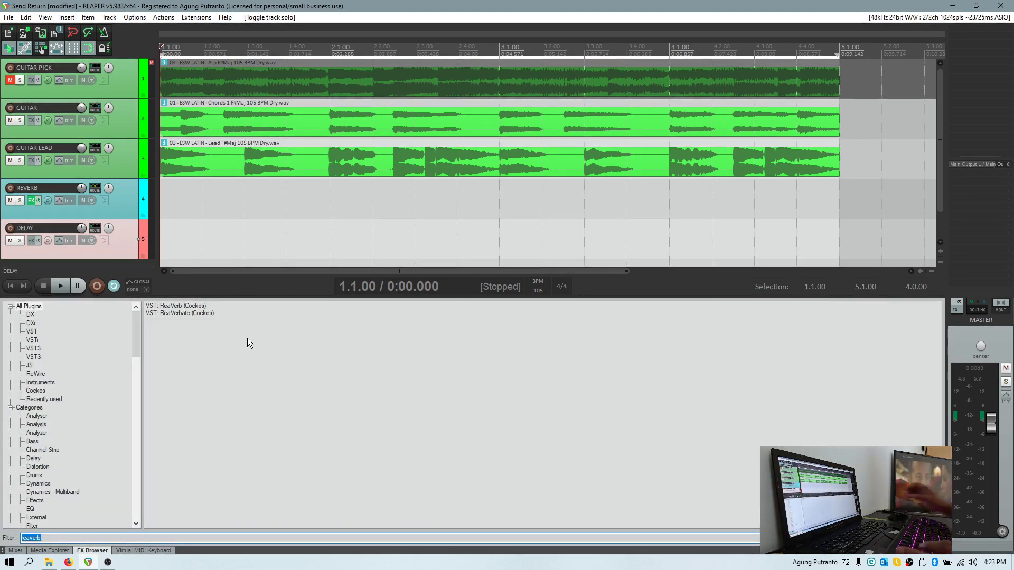
{"action": "type", "text": "readelay"}
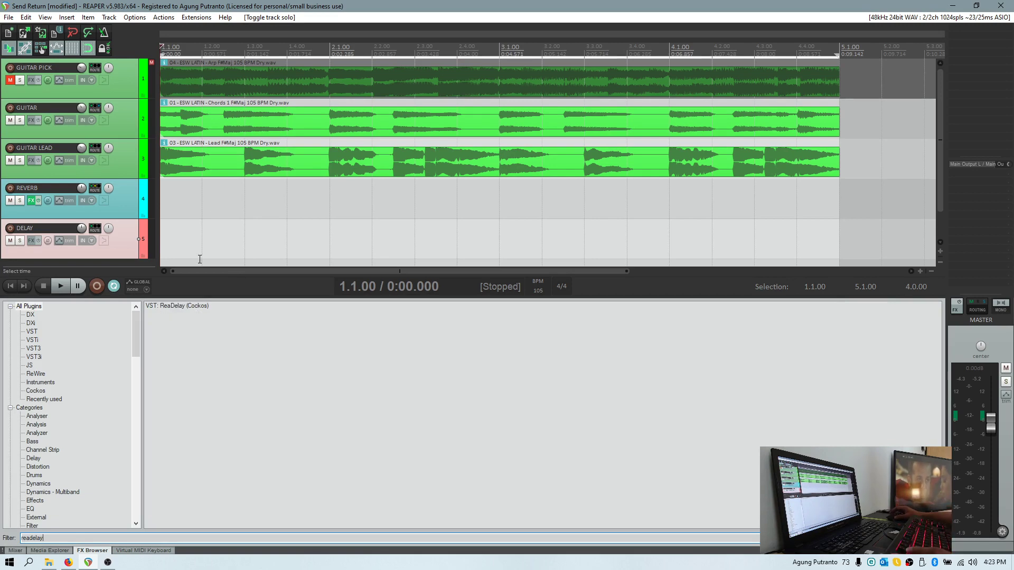
{"action": "double_click", "coordinate": [186, 305]}
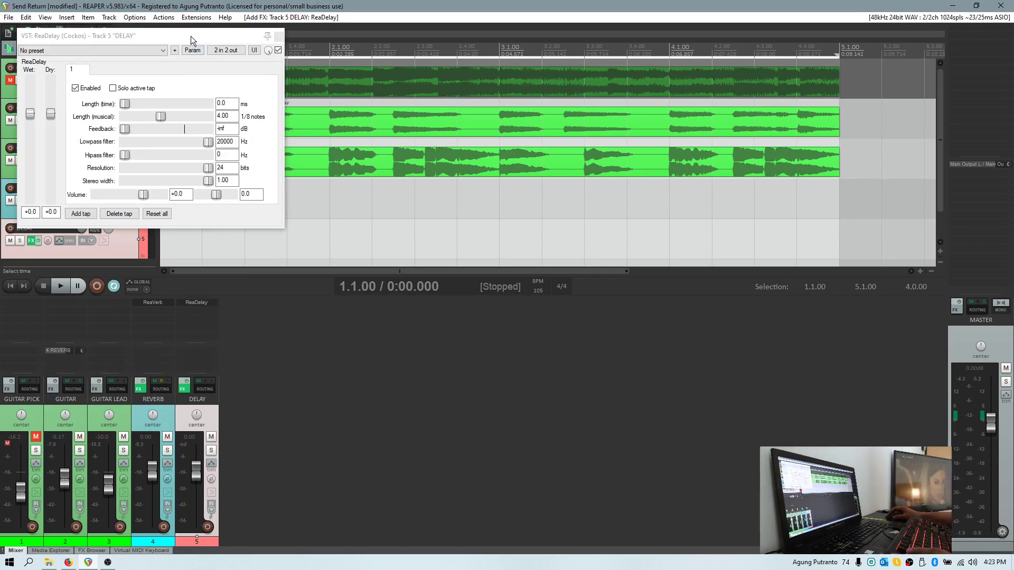
Raise ReaDelay's feedback on the DELAY track to about -62.9 dB and close the plugin window
{"action": "left_click_drag", "start_coordinate": [191, 36], "coordinate": [497, 164]}
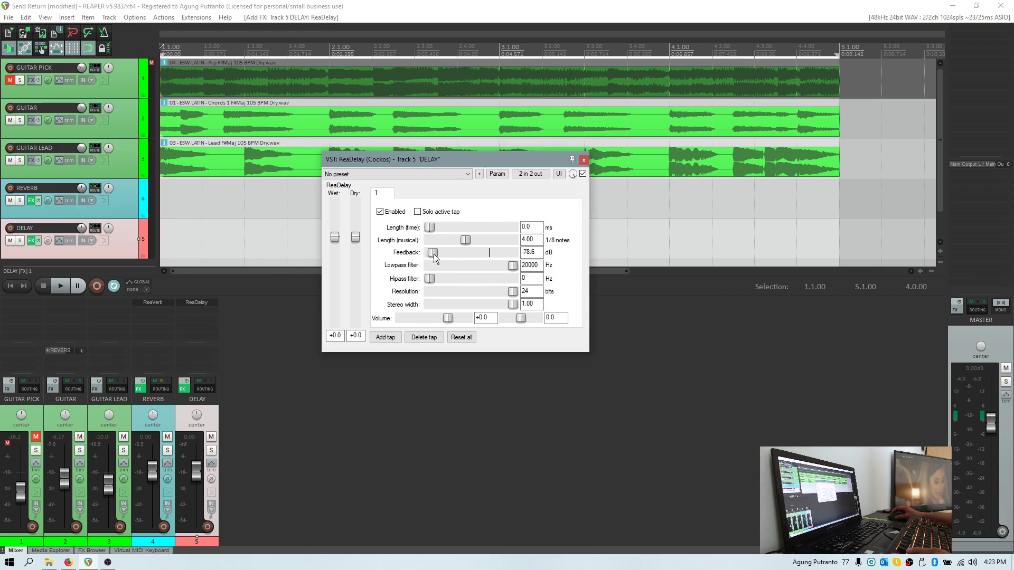
{"action": "scroll", "coordinate": [436, 258], "scroll_direction": "up", "scroll_amount": 3}
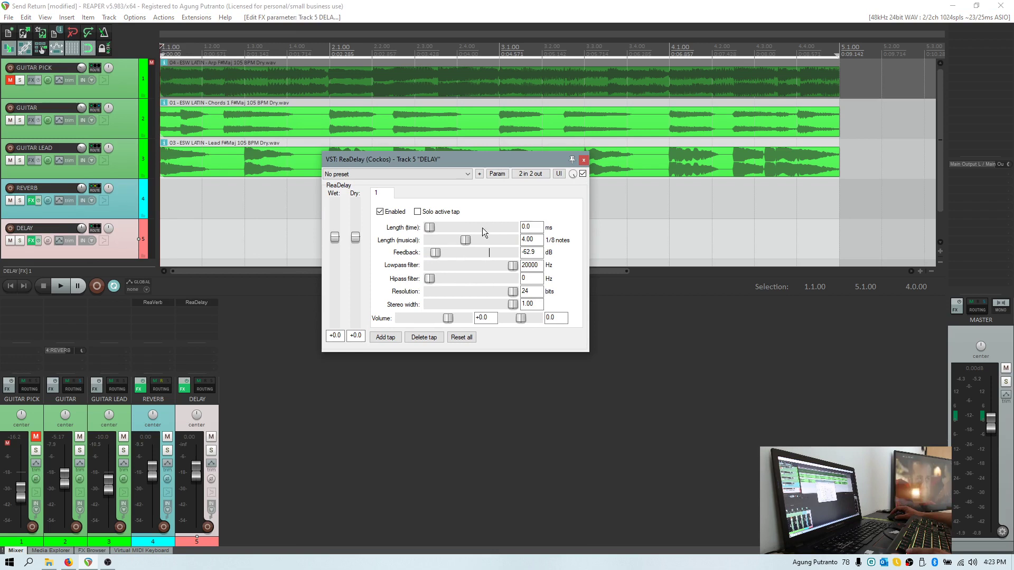
{"action": "left_click", "coordinate": [584, 159]}
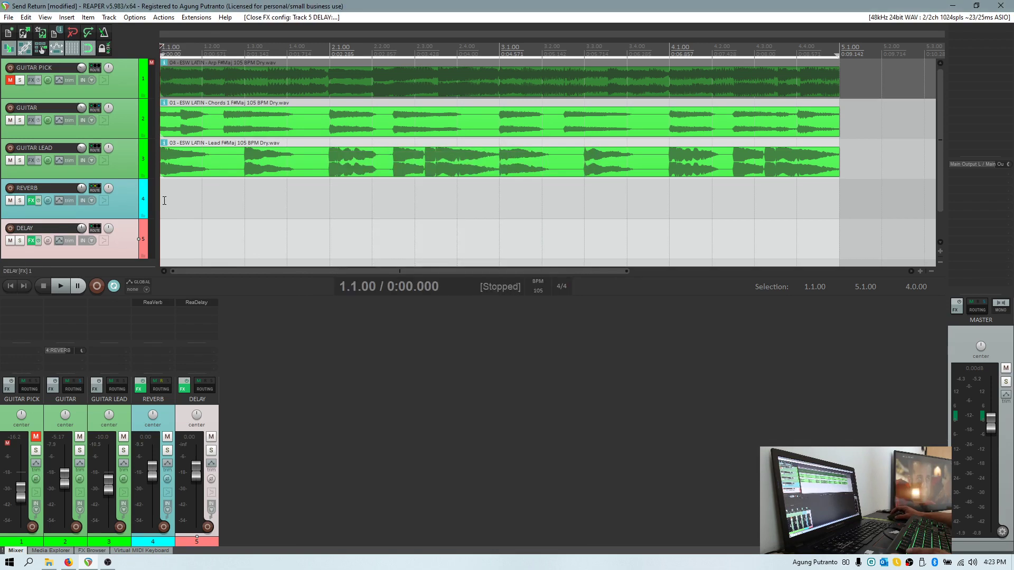
Play back the guitar tracks briefly, and switch the GUITAR track's solo on and off again
{"action": "key", "text": "space"}
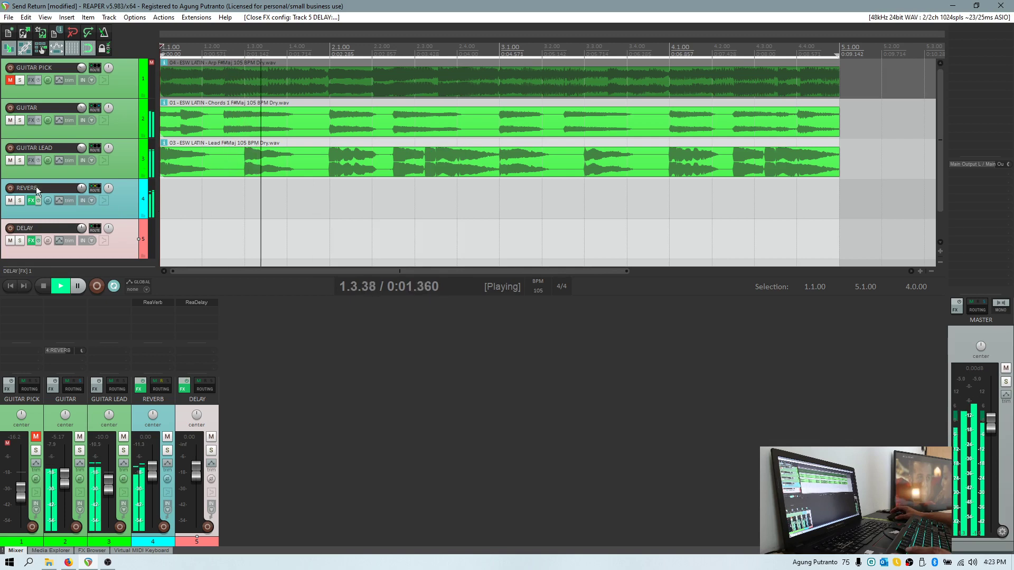
{"action": "key", "text": "space"}
{"action": "left_click", "coordinate": [19, 120]}
{"action": "left_click", "coordinate": [112, 129]}
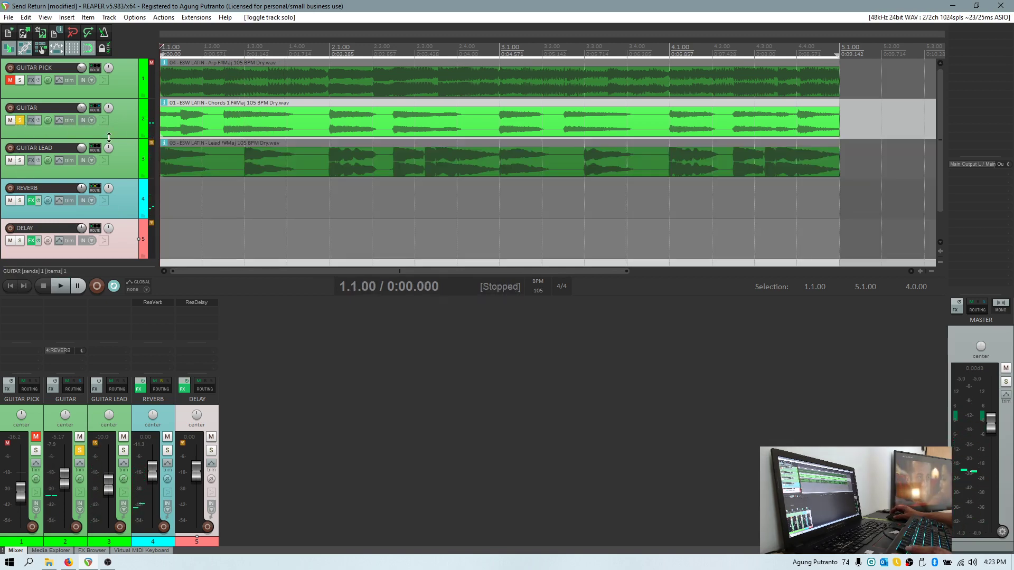
{"action": "left_click", "coordinate": [20, 120]}
Create a send from the GUITAR track to the DELAY track and close the send controls
{"action": "mouse_move", "coordinate": [94, 111]}
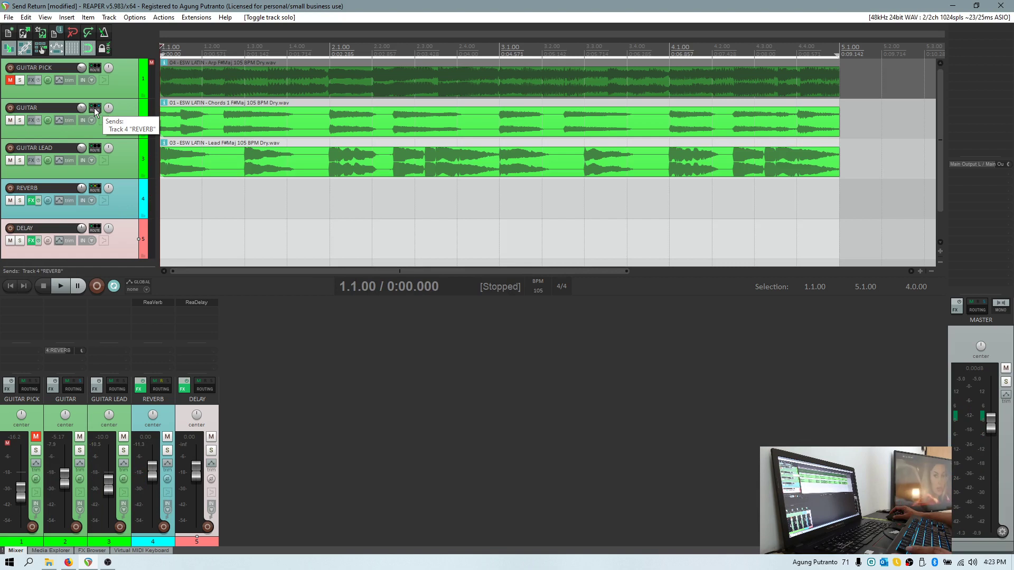
{"action": "left_click_drag", "start_coordinate": [95, 110], "coordinate": [120, 234]}
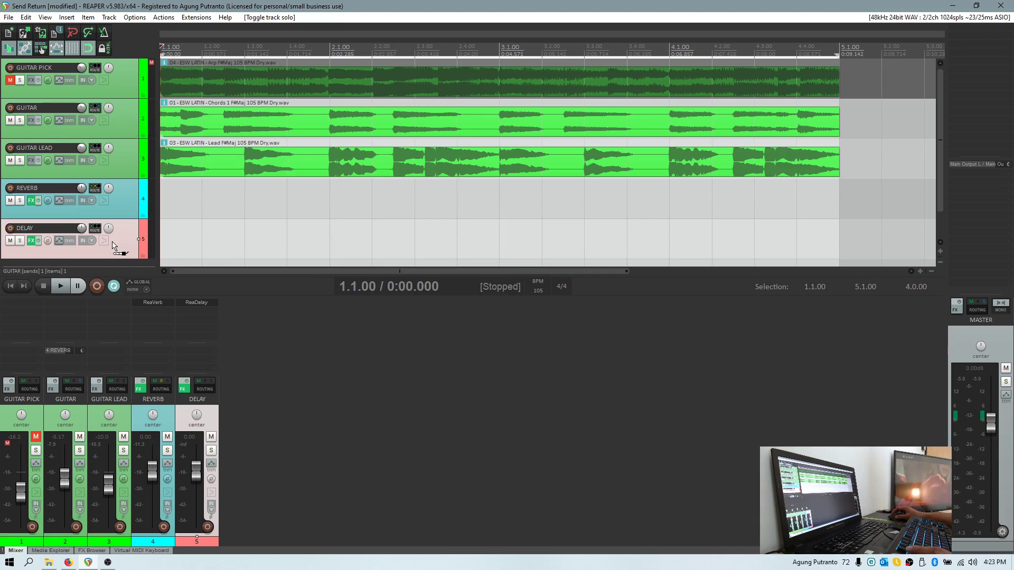
{"action": "left_click_drag", "start_coordinate": [116, 246], "coordinate": [115, 245]}
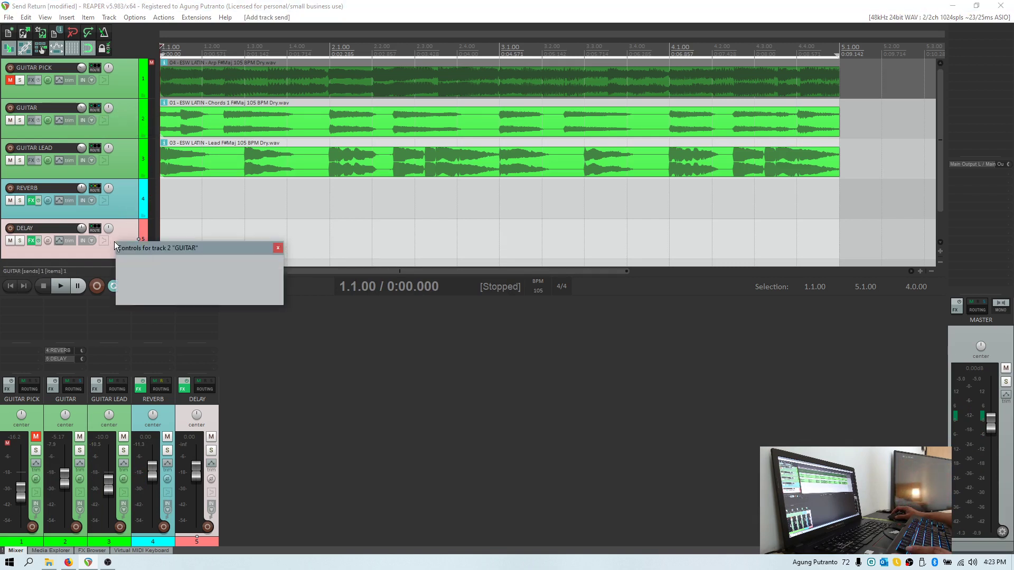
{"action": "left_click_drag", "start_coordinate": [178, 249], "coordinate": [230, 211]}
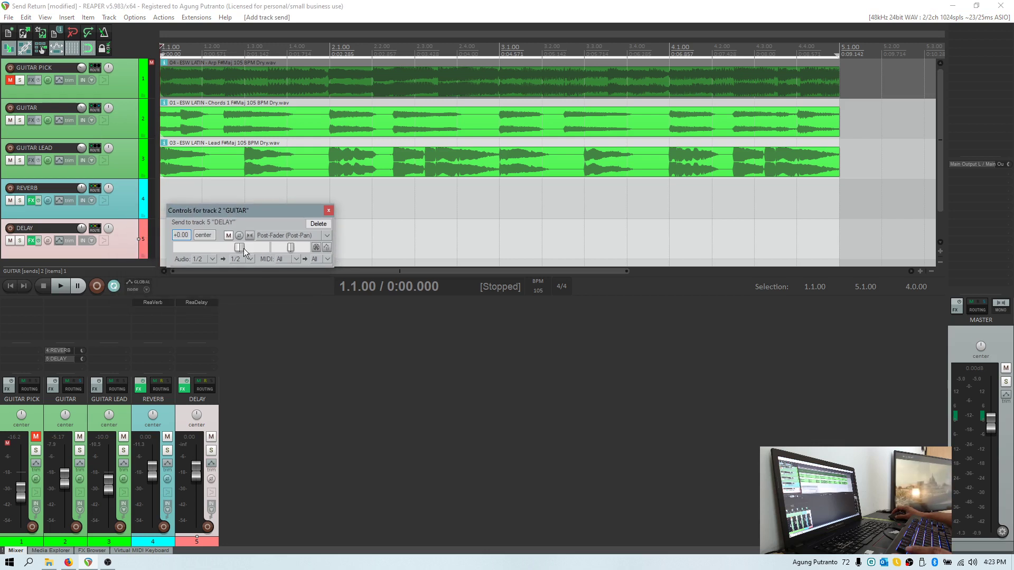
{"action": "left_click", "coordinate": [328, 211]}
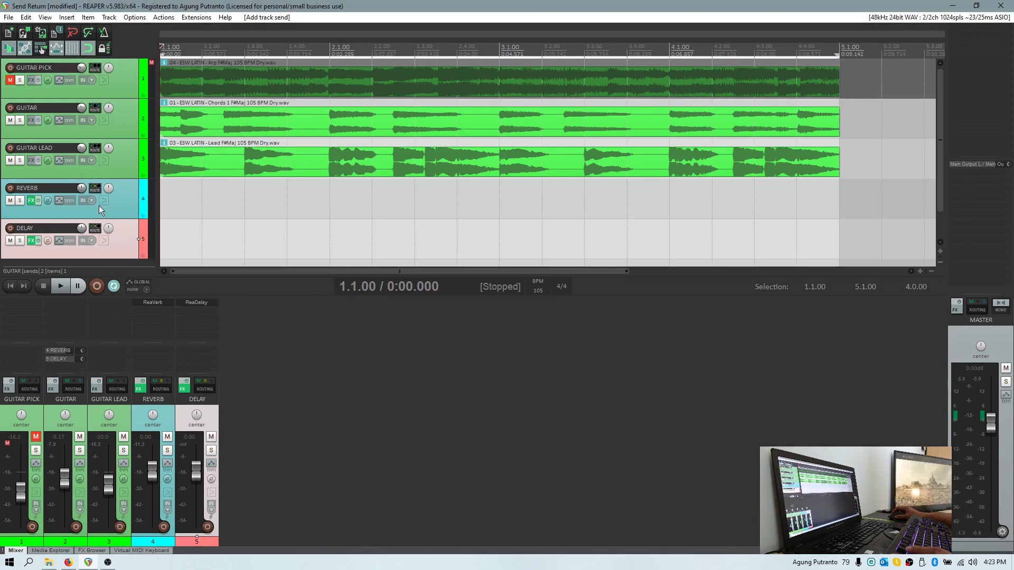
Lower the GUITAR track's send to DELAY to about -22.28 dB in its routing settings
{"action": "left_click", "coordinate": [96, 108]}
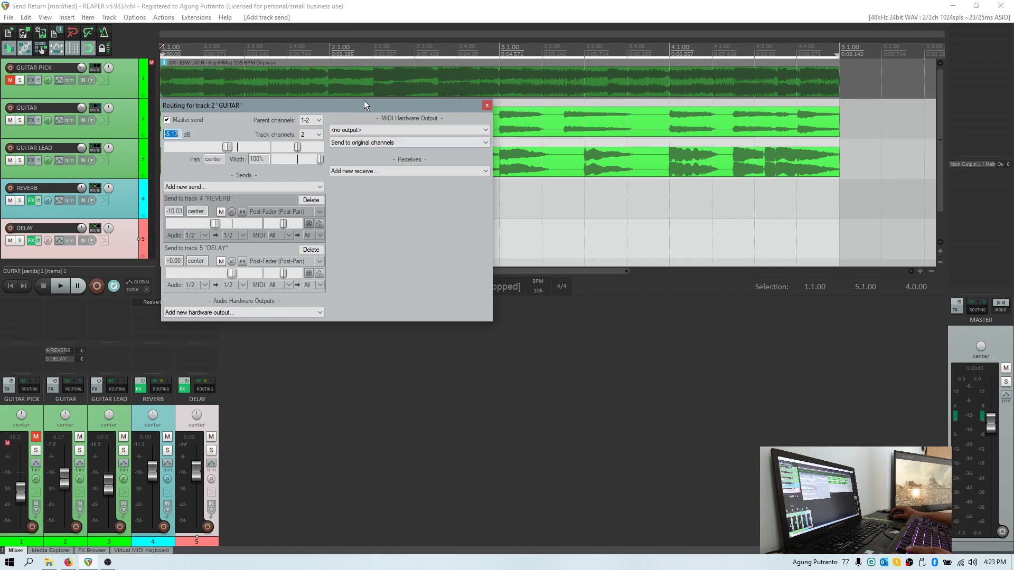
{"action": "left_click_drag", "start_coordinate": [363, 106], "coordinate": [405, 109]}
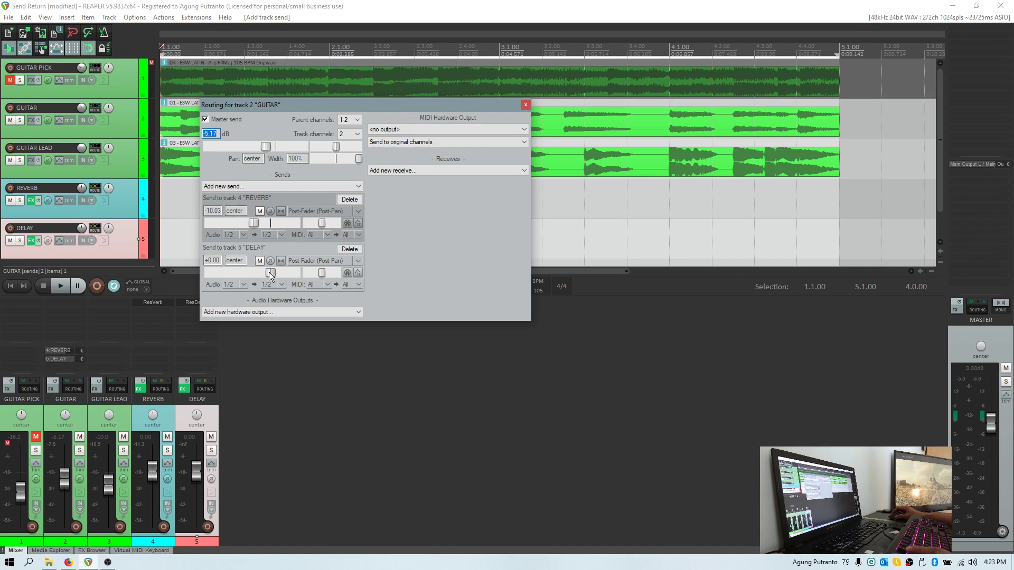
{"action": "left_click_drag", "start_coordinate": [270, 273], "coordinate": [245, 275]}
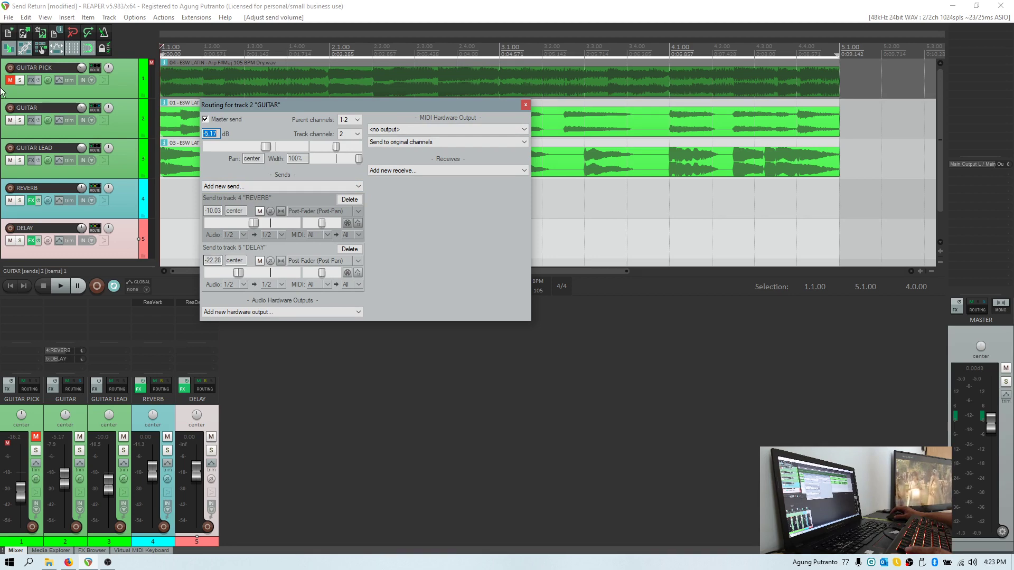
Set GUITAR's send to DELAY to about -12.00 dB while playing the track soloed, and stop and unsolo it when done
{"action": "left_click", "coordinate": [20, 120]}
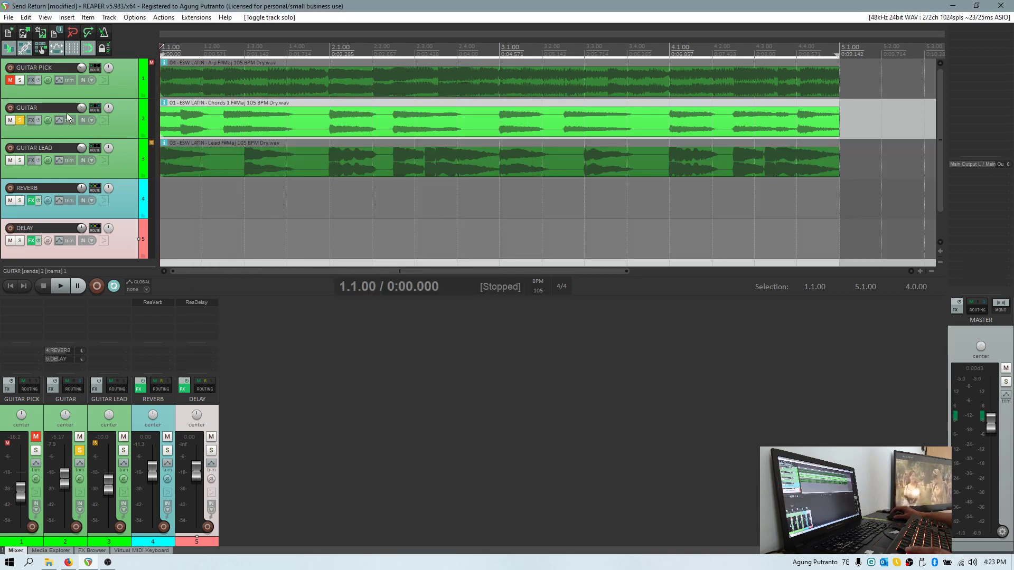
{"action": "key", "text": "space"}
{"action": "left_click", "coordinate": [95, 108]}
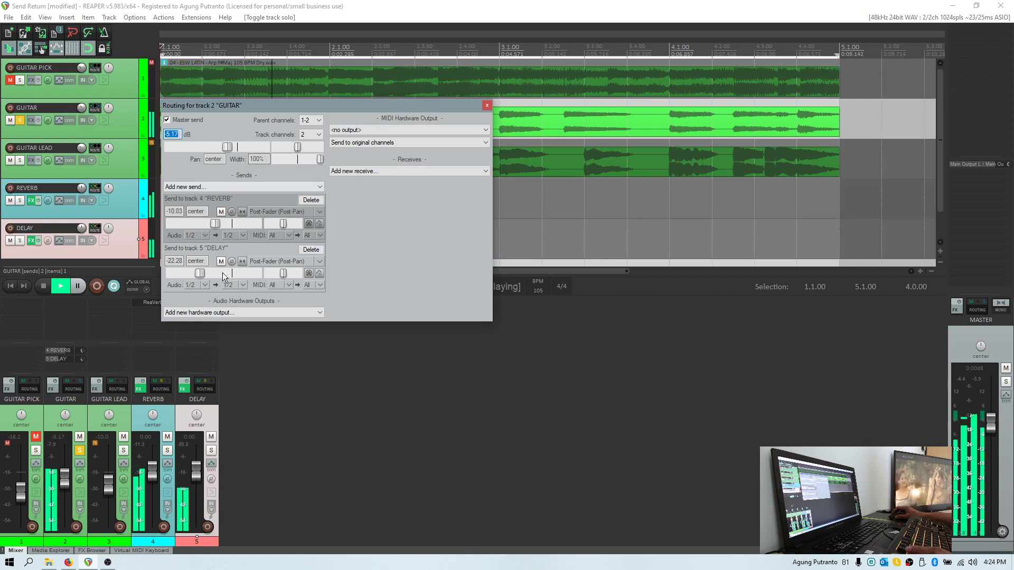
{"action": "left_click_drag", "start_coordinate": [200, 274], "coordinate": [213, 276]}
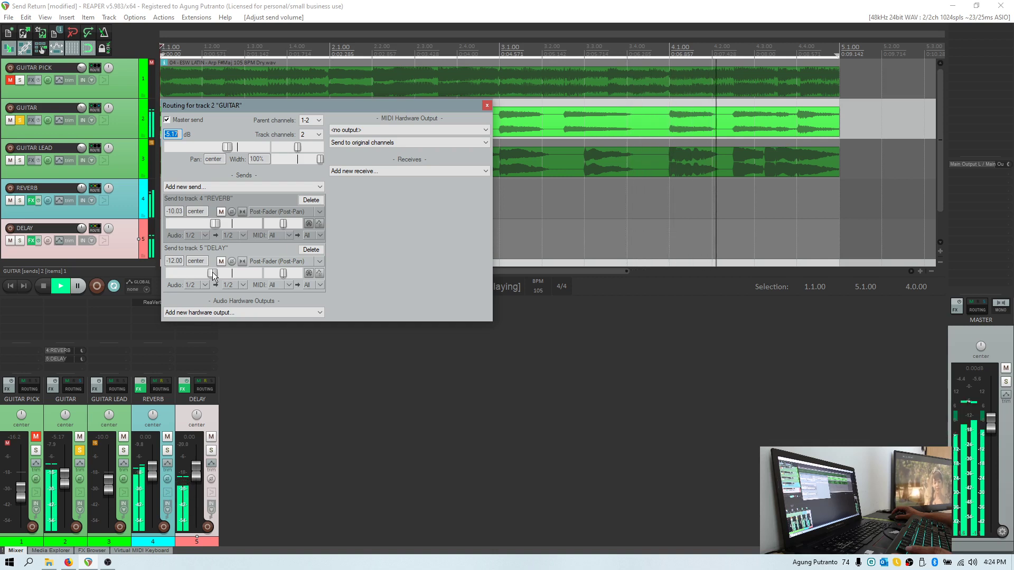
{"action": "left_click", "coordinate": [486, 107]}
{"action": "key", "text": "space"}
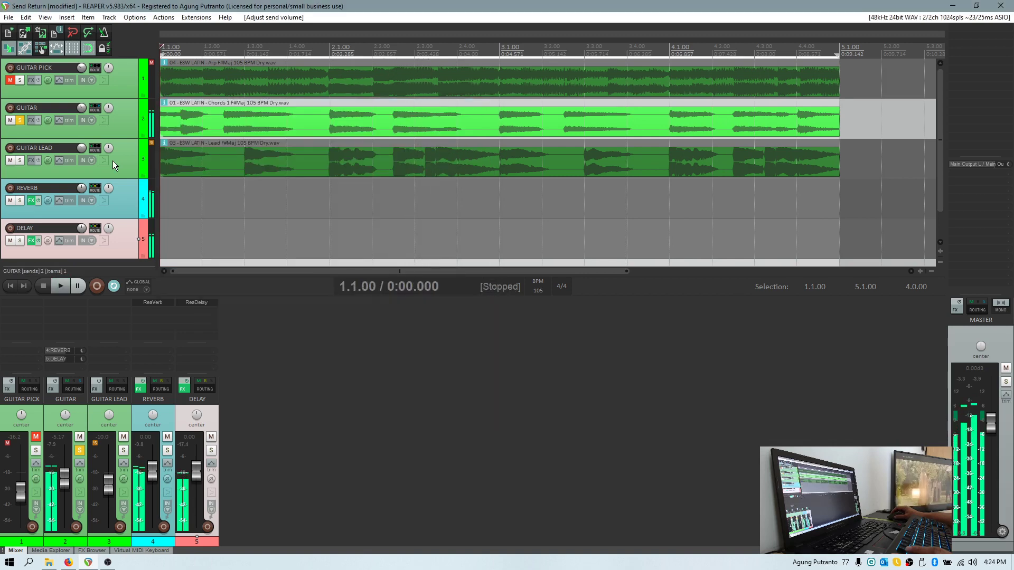
{"action": "left_click", "coordinate": [20, 120]}
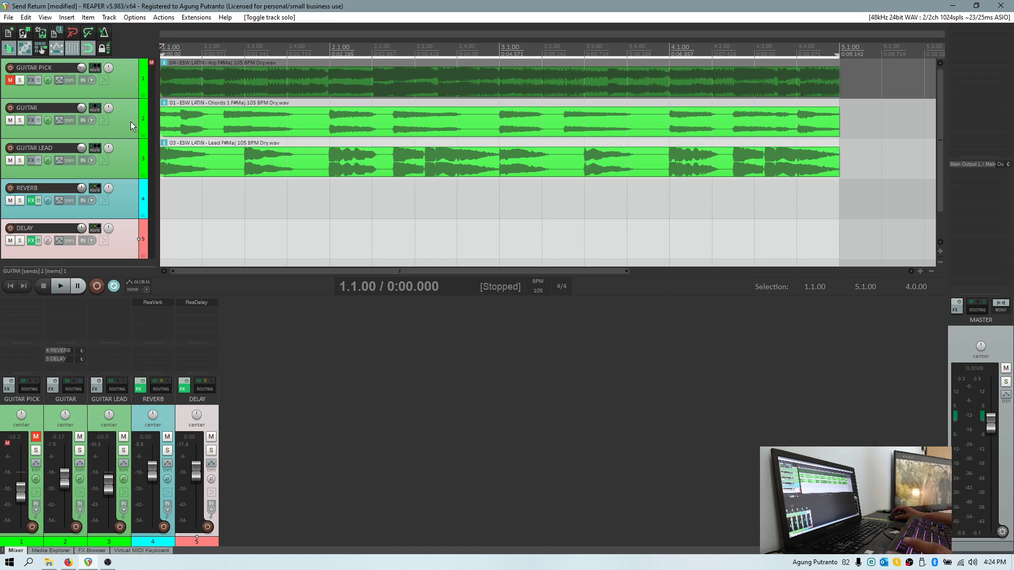
{"action": "left_click", "coordinate": [123, 204]}
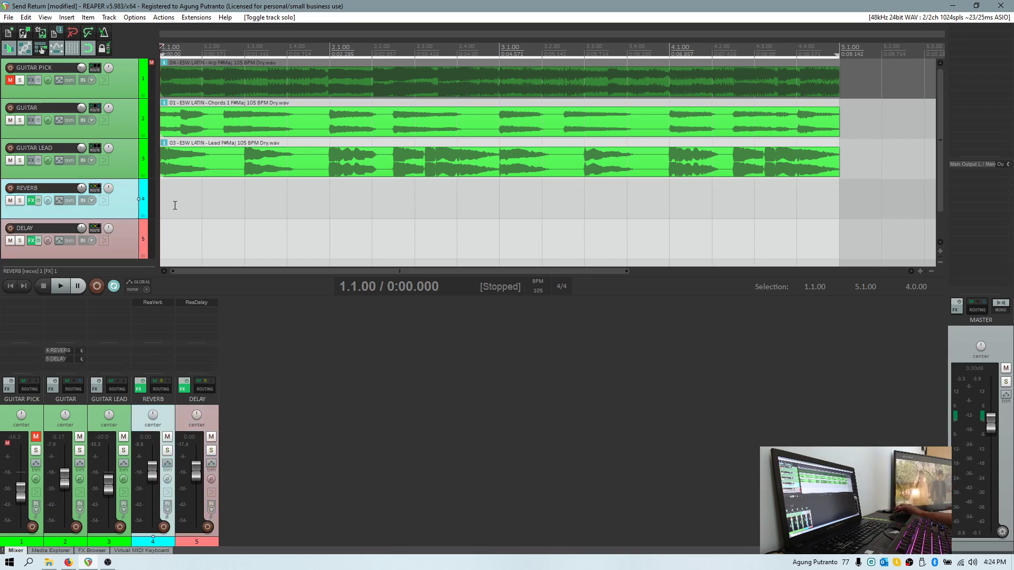
{"action": "left_click", "coordinate": [131, 121]}
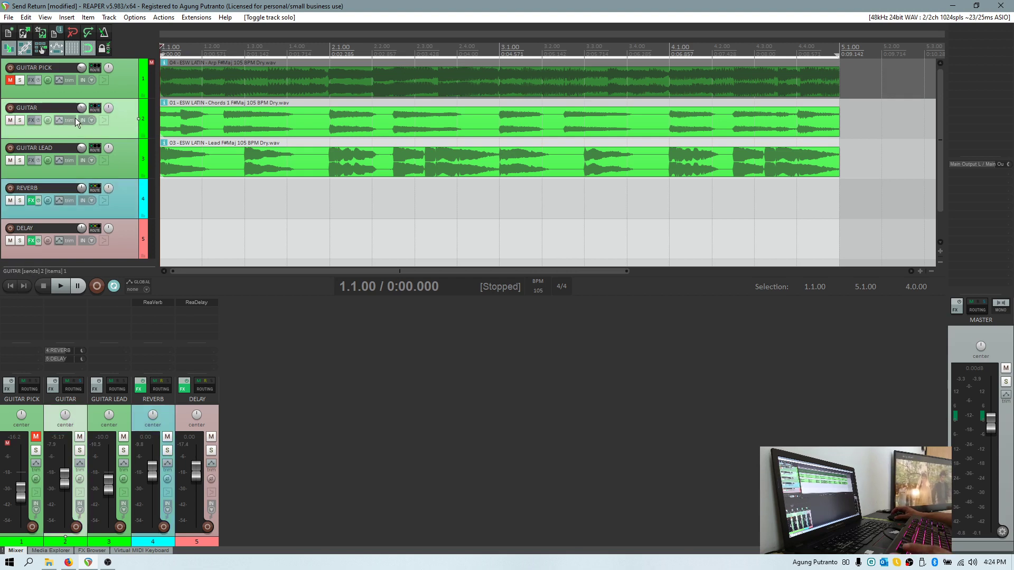
Solo the GUITAR LEAD track and play it back briefly to hear it without effects
{"action": "left_click", "coordinate": [19, 161]}
{"action": "key", "text": "space"}
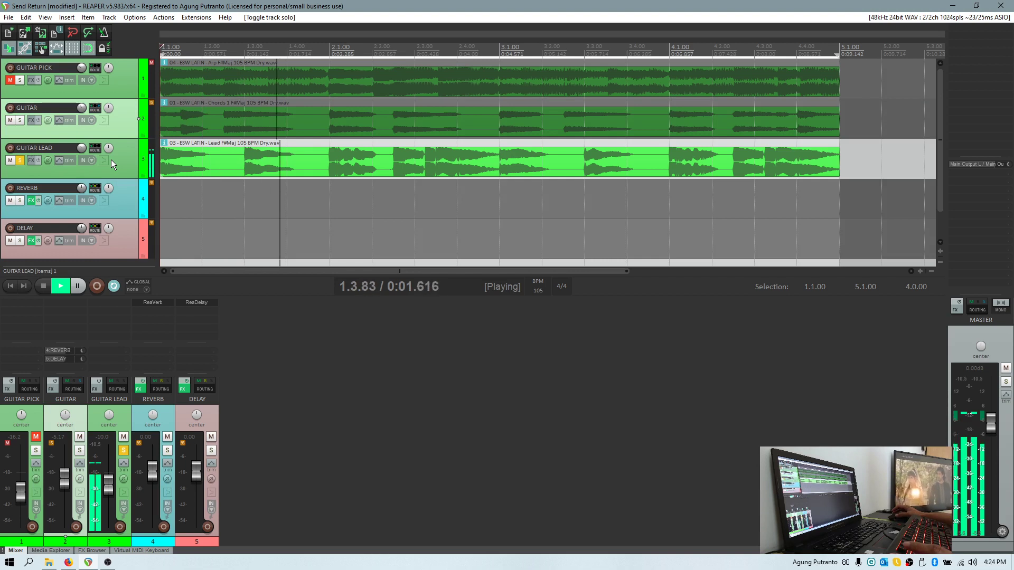
{"action": "key", "text": "space"}
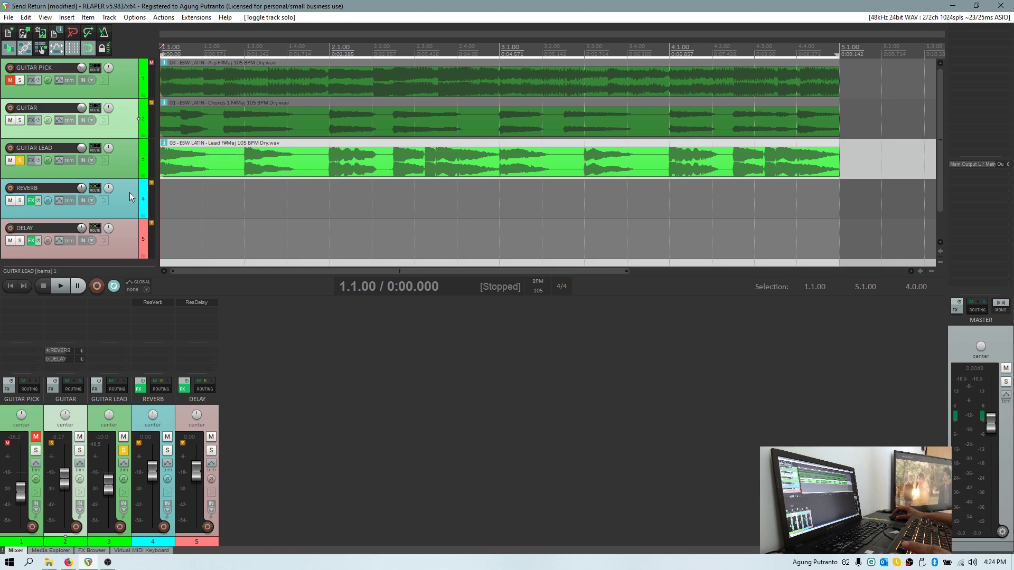
Add a send from GUITAR LEAD to the REVERB track and lower its level to -12.00 dB while checking it in playback
{"action": "left_click", "coordinate": [97, 147]}
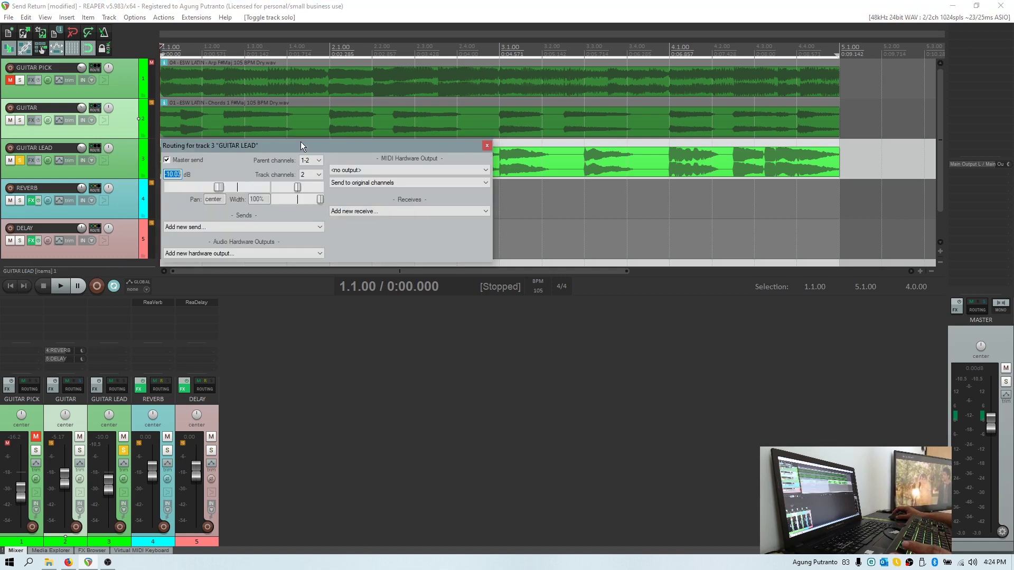
{"action": "left_click_drag", "start_coordinate": [340, 141], "coordinate": [398, 115]}
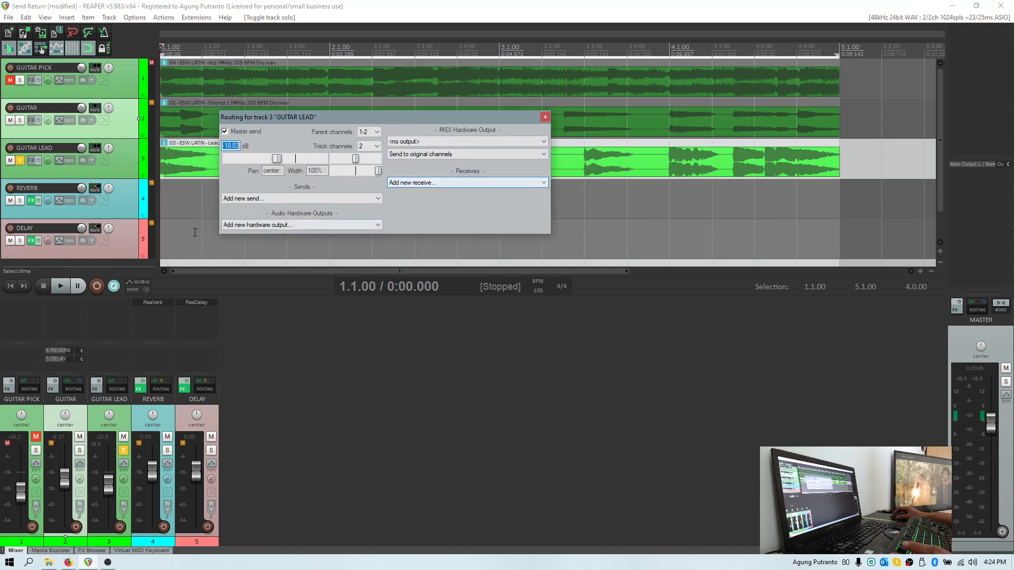
{"action": "left_click", "coordinate": [302, 198]}
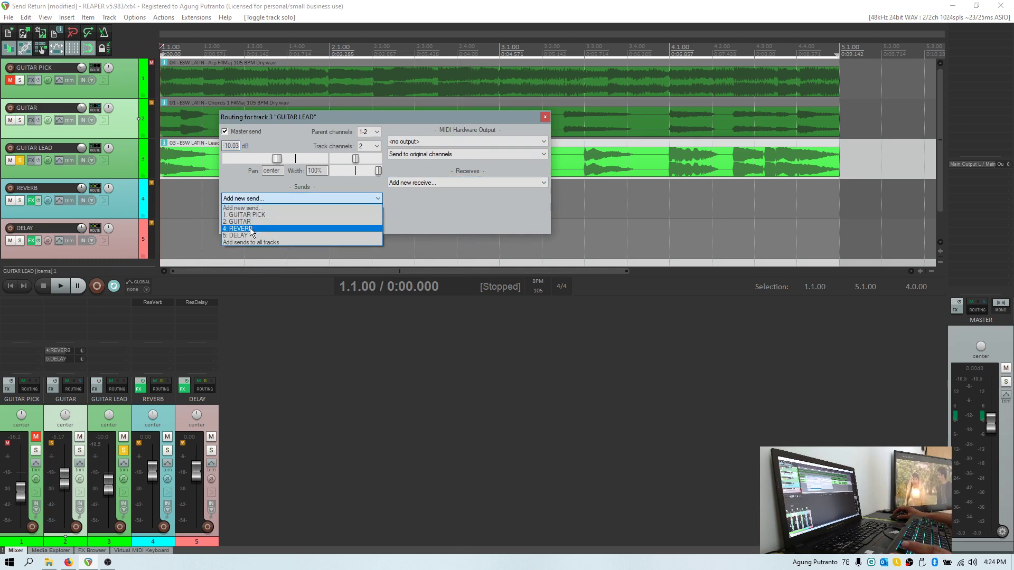
{"action": "left_click", "coordinate": [252, 230]}
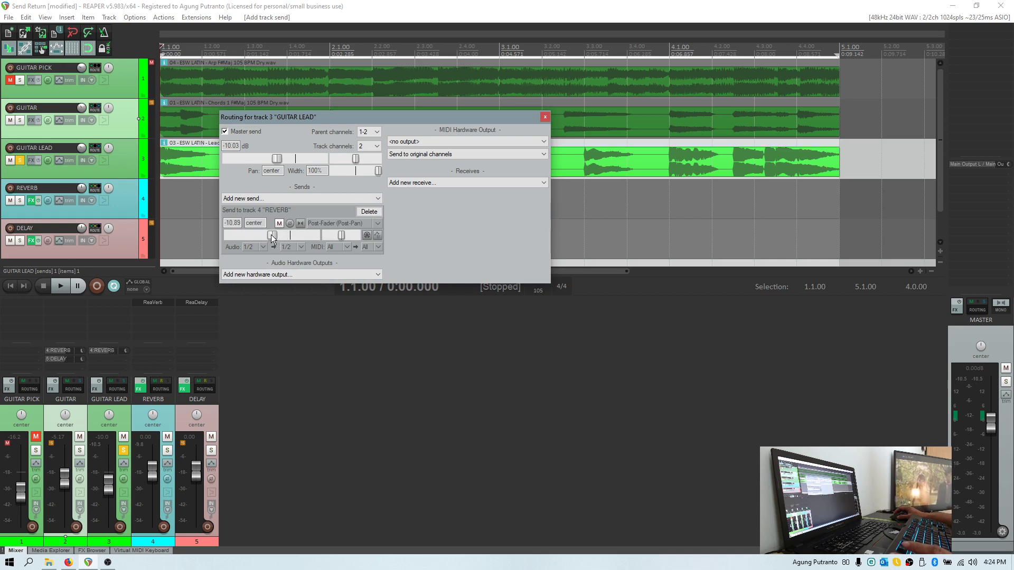
{"action": "scroll", "coordinate": [272, 238], "scroll_direction": "down", "scroll_amount": 1}
{"action": "key", "text": "space"}
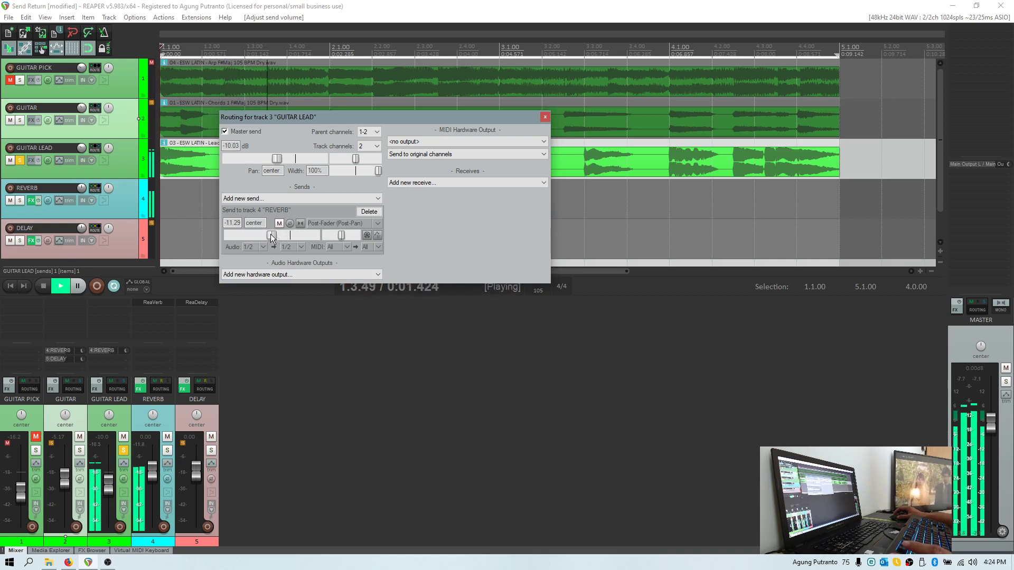
{"action": "scroll", "coordinate": [271, 237], "scroll_direction": "down", "scroll_amount": 2}
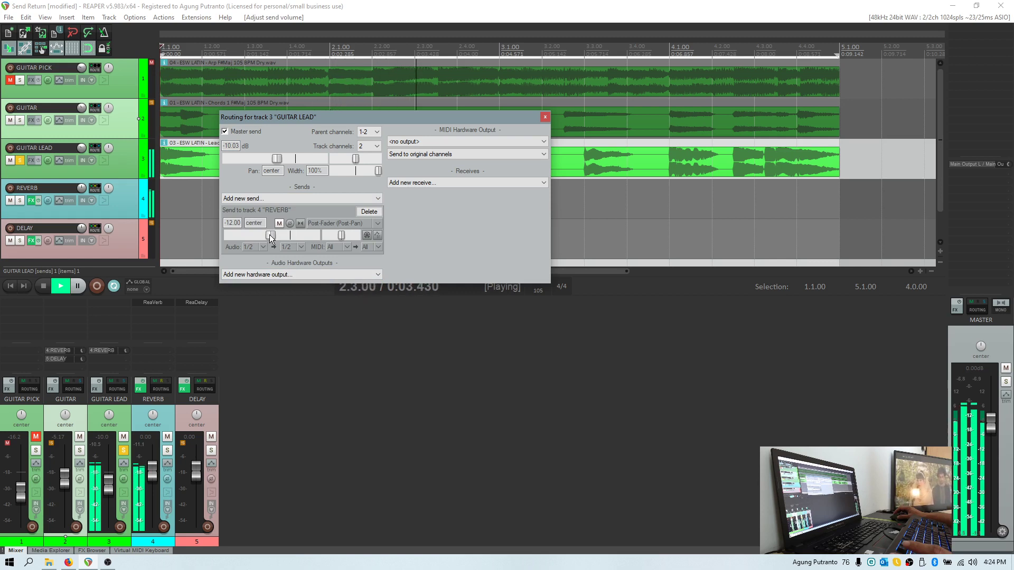
{"action": "key", "text": "space"}
Add a send from the GUITAR LEAD track to the DELAY track
{"action": "left_click", "coordinate": [304, 200]}
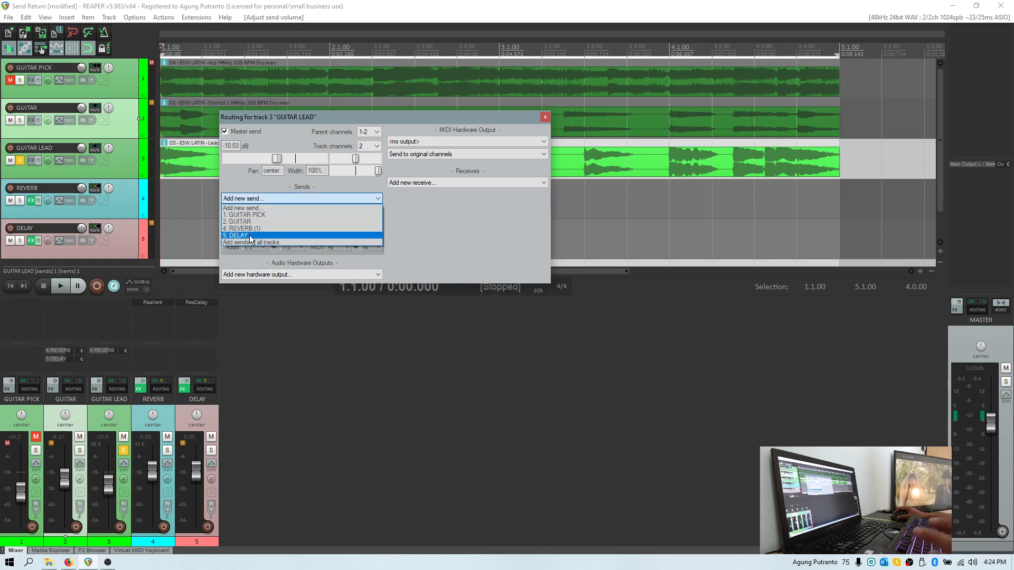
{"action": "left_click", "coordinate": [251, 236]}
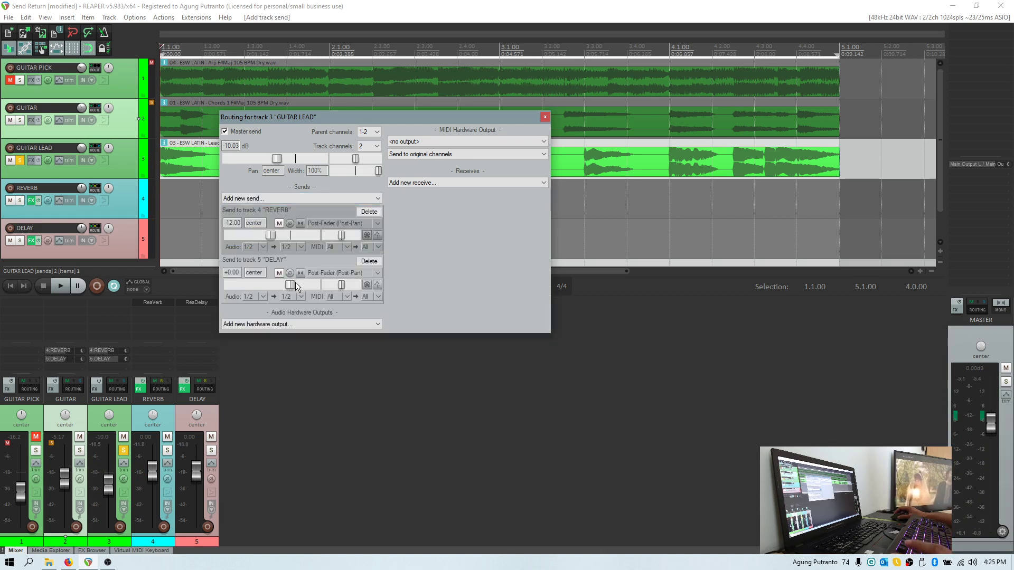
Lower GUITAR LEAD's send to DELAY to about -19 dB during playback, close the track's routing window, and stop playback
{"action": "key", "text": "space"}
{"action": "left_click_drag", "start_coordinate": [291, 286], "coordinate": [263, 287]}
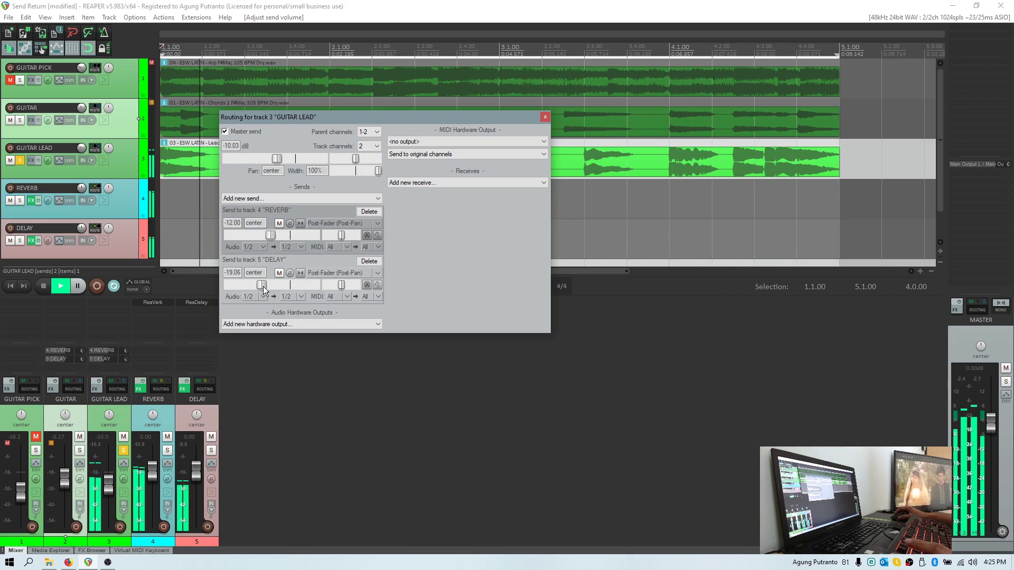
{"action": "left_click", "coordinate": [542, 117]}
{"action": "key", "text": "space"}
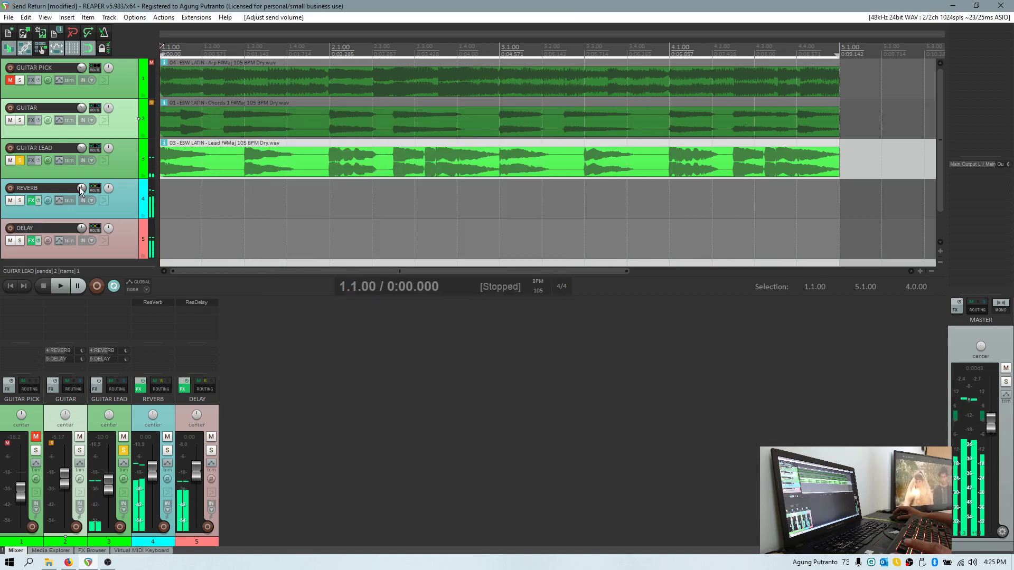
Turn off solo on both the GUITAR and GUITAR LEAD tracks
{"action": "left_click", "coordinate": [19, 119]}
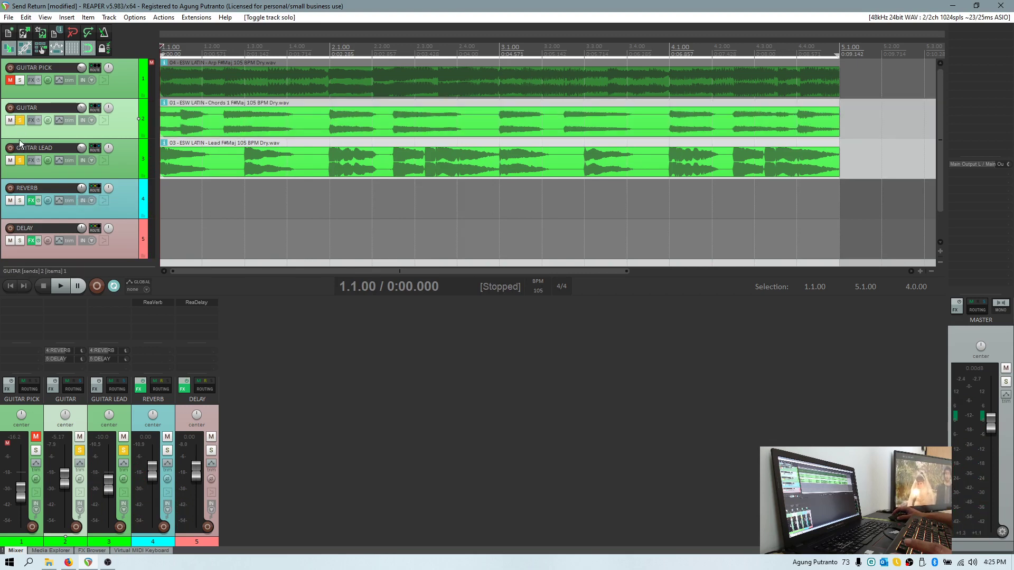
{"action": "left_click", "coordinate": [20, 121]}
{"action": "left_click", "coordinate": [19, 160]}
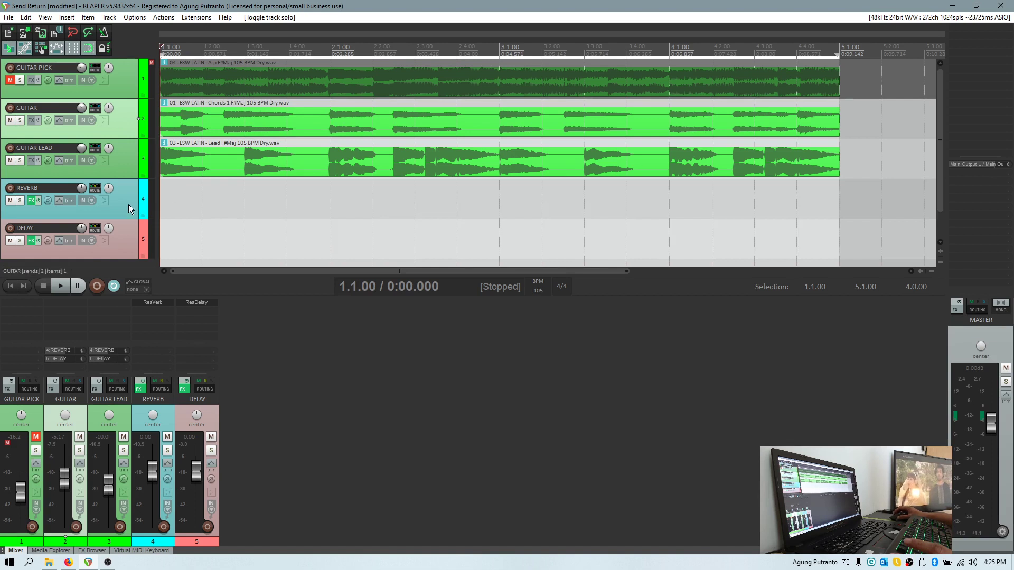
Play GUITAR and GUITAR LEAD together with their effect sends, and unmute the GUITAR PICK track during playback
{"action": "left_click", "coordinate": [123, 167]}
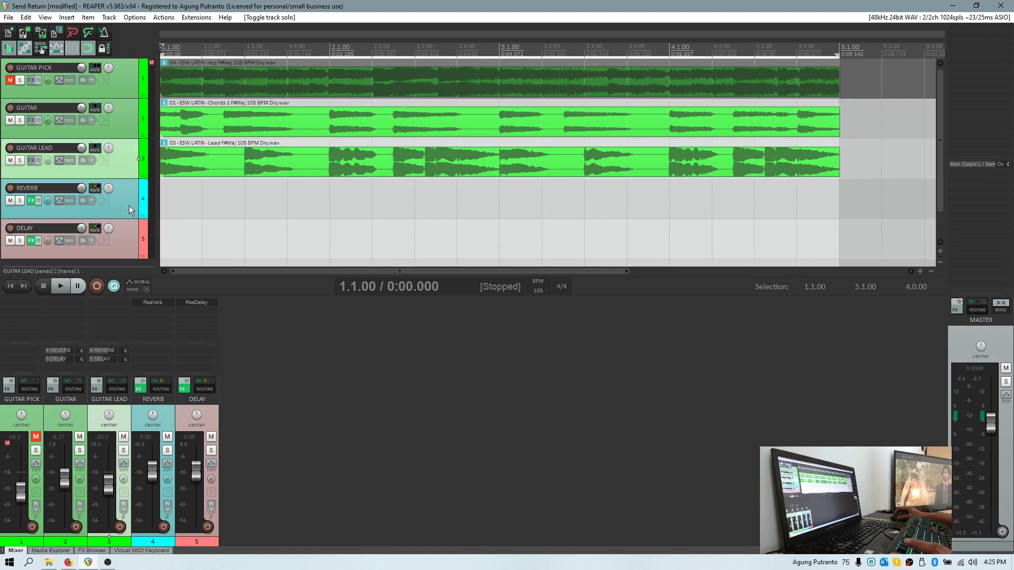
{"action": "left_click", "coordinate": [125, 133]}
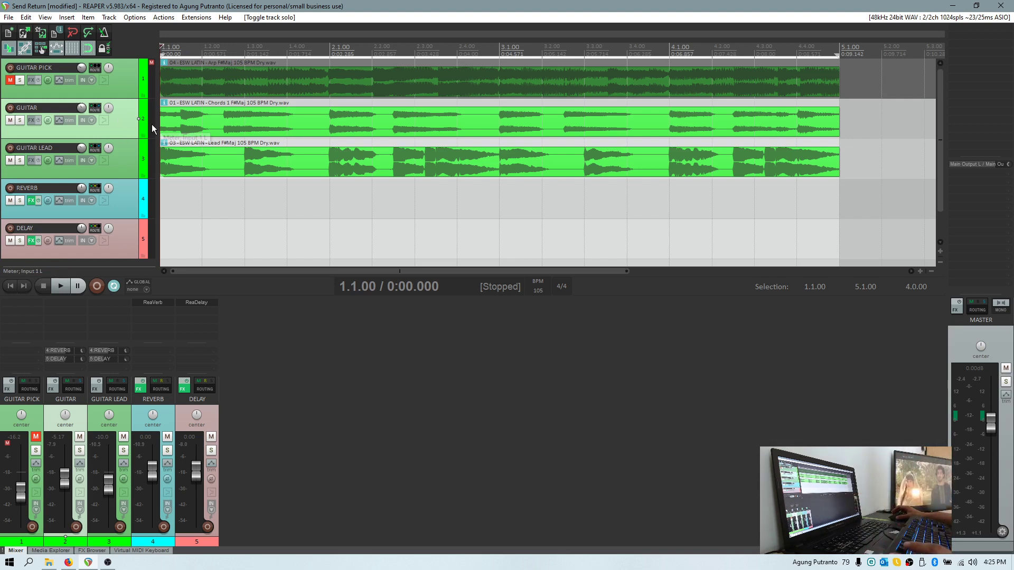
{"action": "key", "text": "space"}
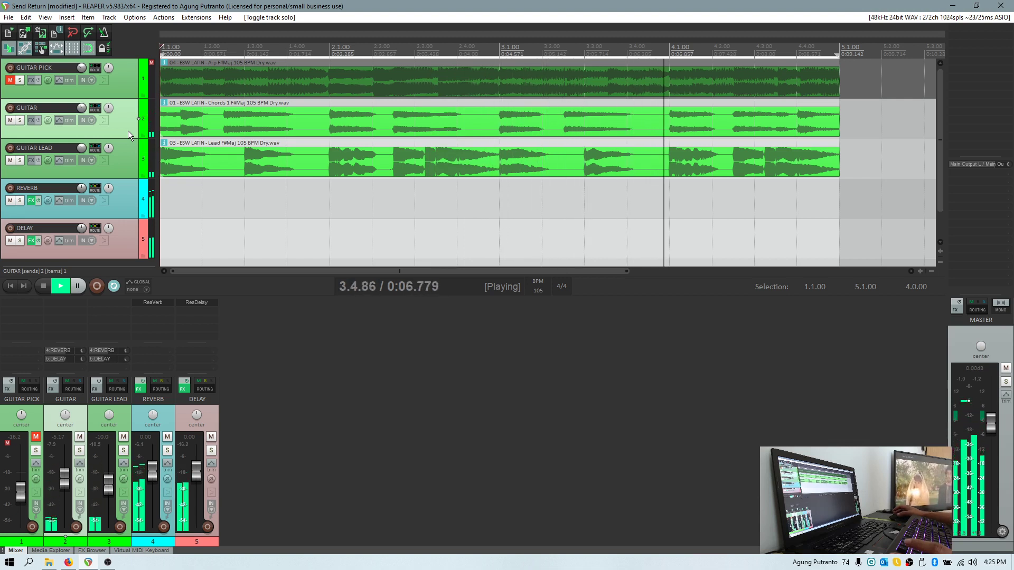
{"action": "left_click", "coordinate": [10, 80]}
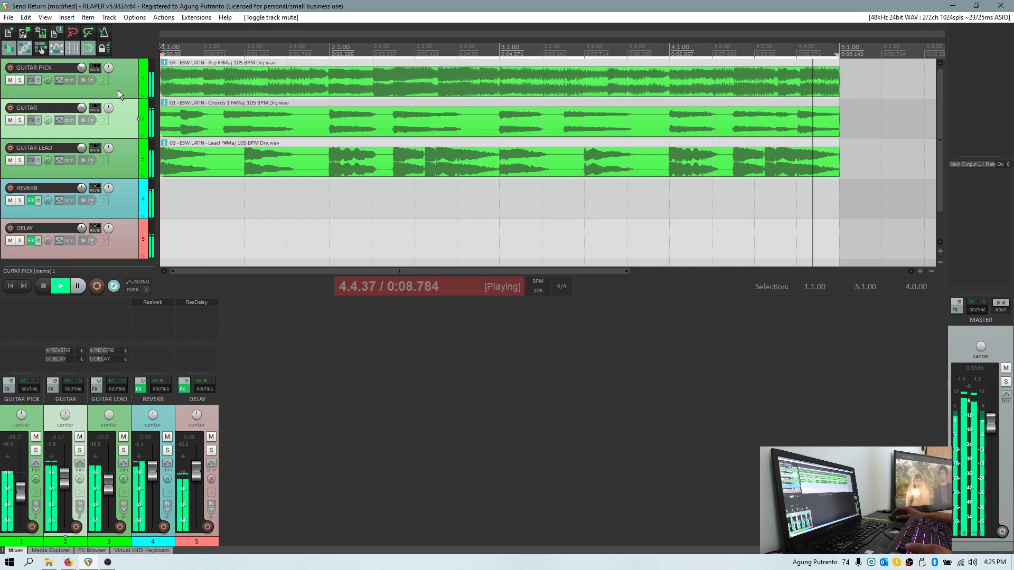